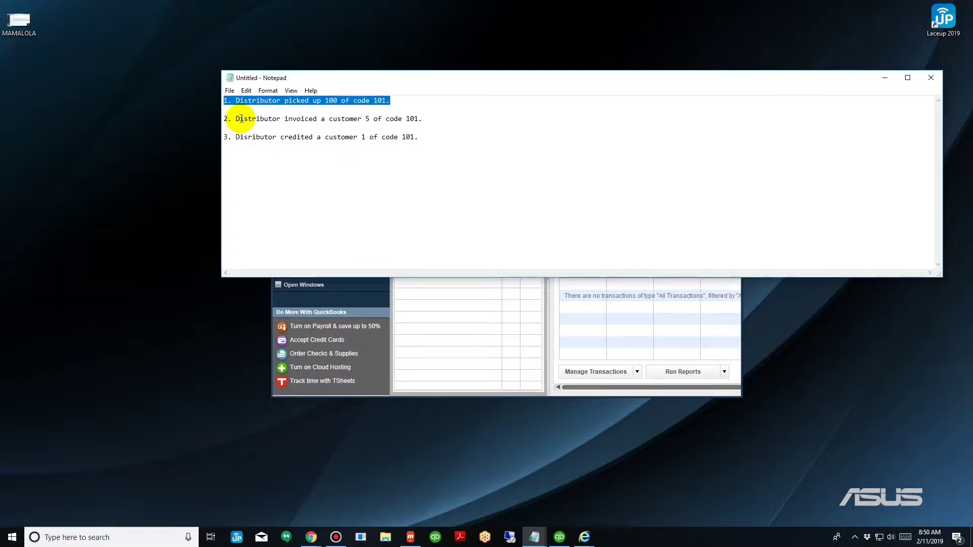
Switch to QuickBooks in full view and start a new invoice for the independent distributor
{"action": "left_click", "coordinate": [498, 312]}
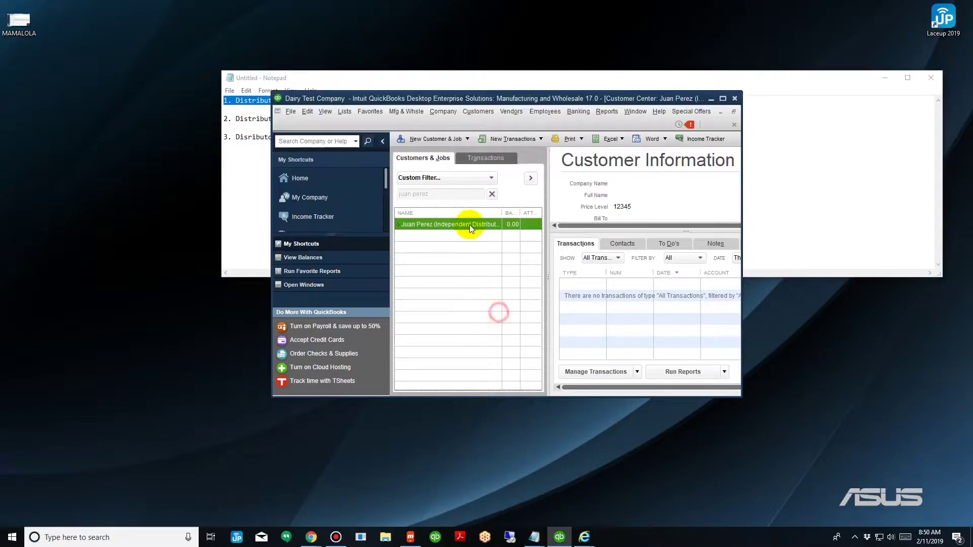
{"action": "double_click", "coordinate": [476, 99]}
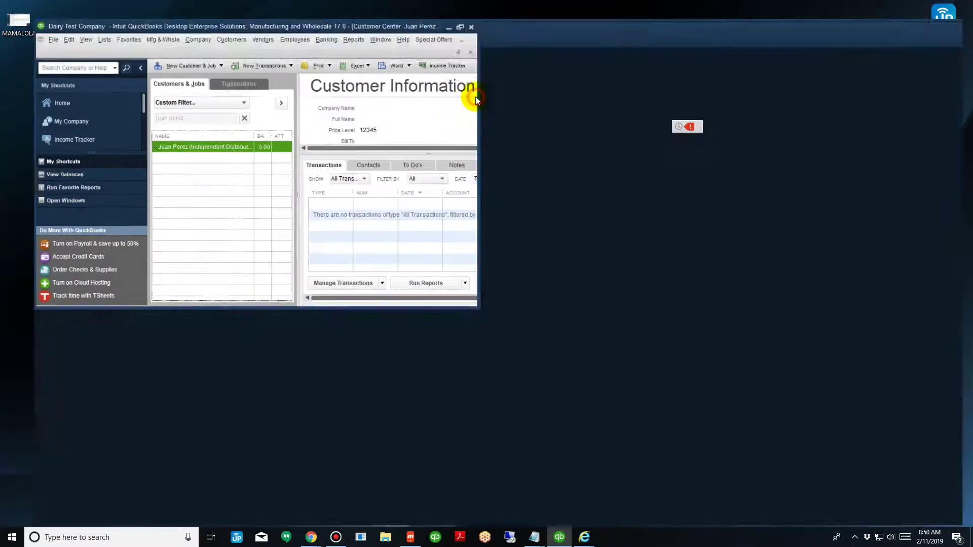
{"action": "left_click", "coordinate": [201, 23]}
{"action": "key", "text": "Escape"}
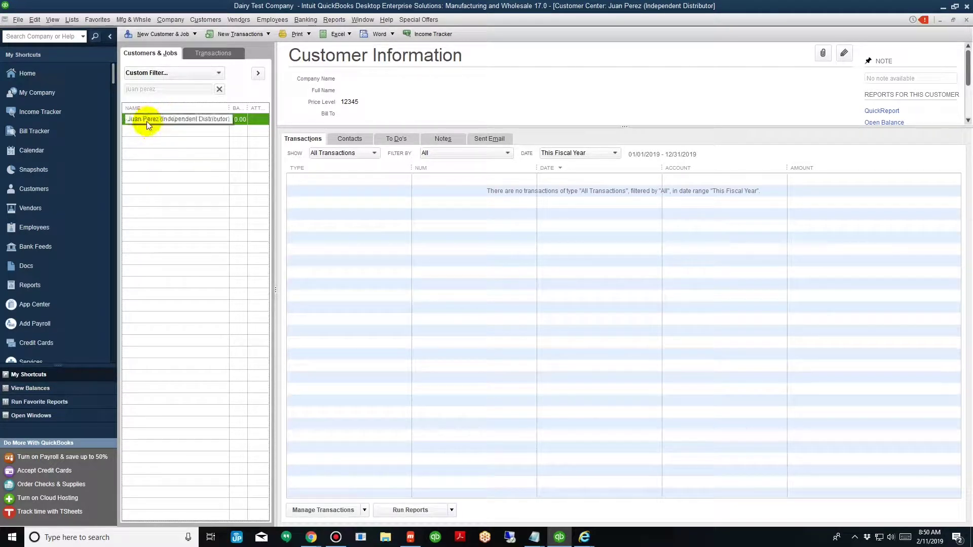
{"action": "right_click", "coordinate": [202, 118]}
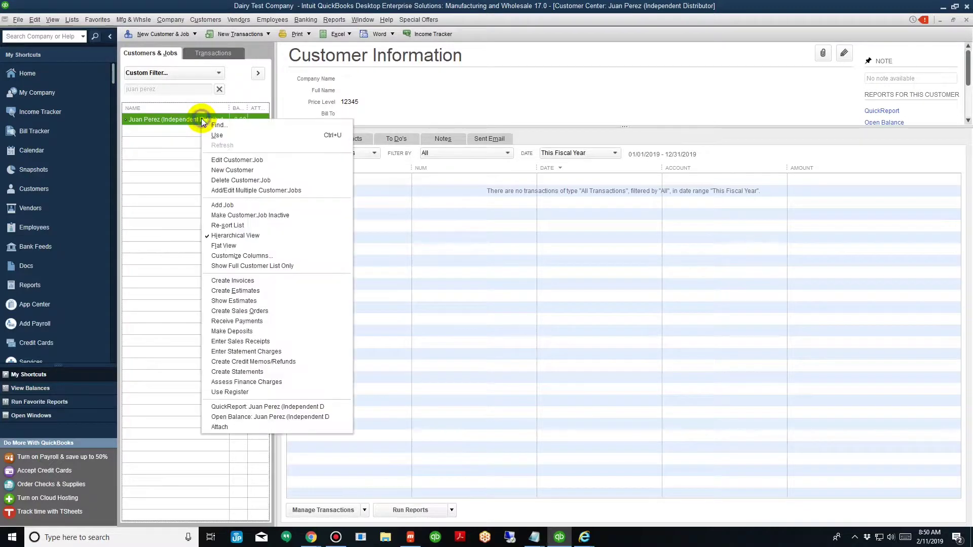
{"action": "left_click", "coordinate": [243, 280]}
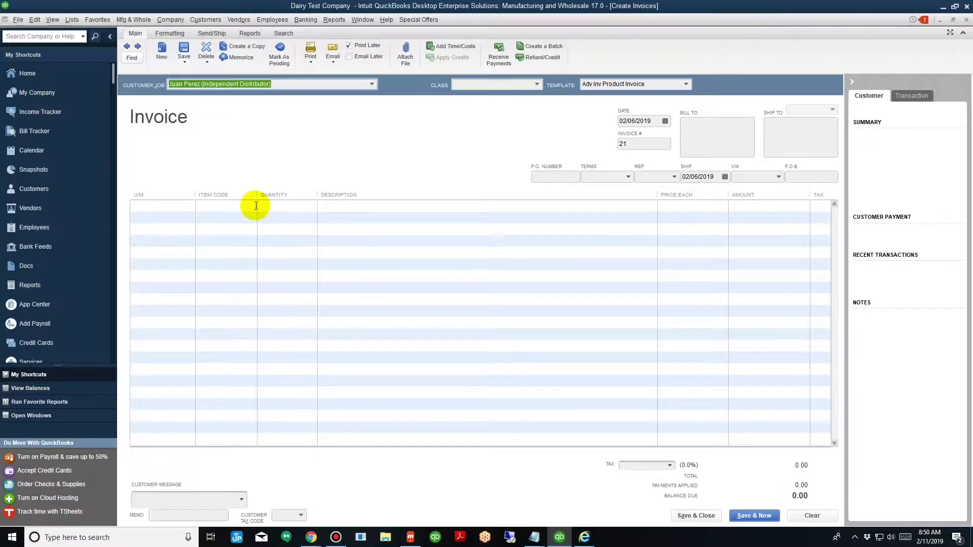
Add a line for 100 of item code 101 to the distributor's invoice, and save and close it
{"action": "left_click", "coordinate": [267, 208]}
{"action": "left_click", "coordinate": [445, 175]}
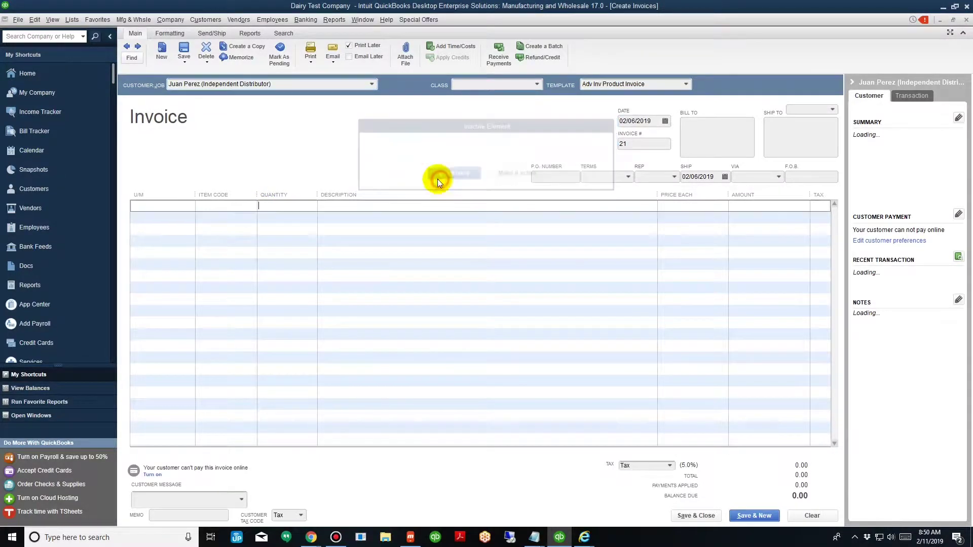
{"action": "type", "text": "100"}
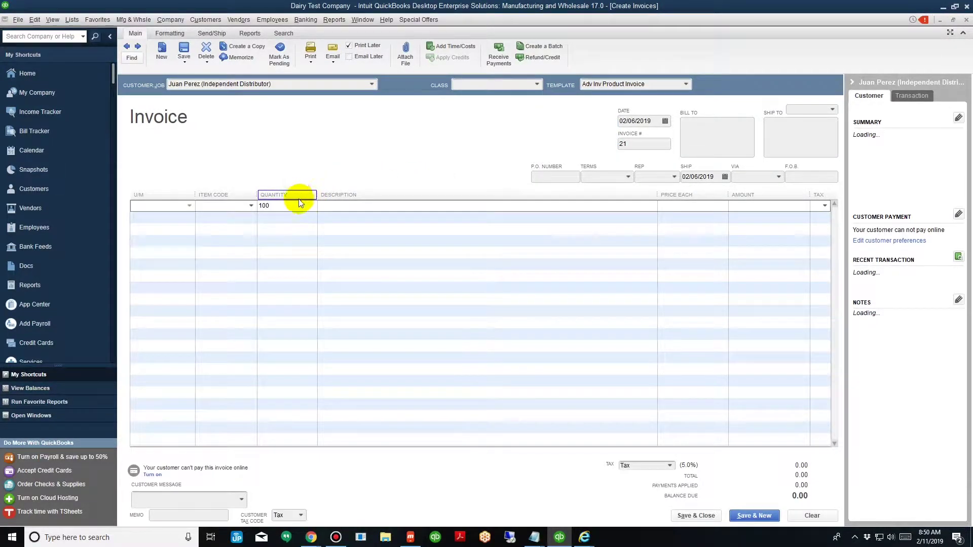
{"action": "left_click", "coordinate": [224, 206]}
{"action": "type", "text": "101"}
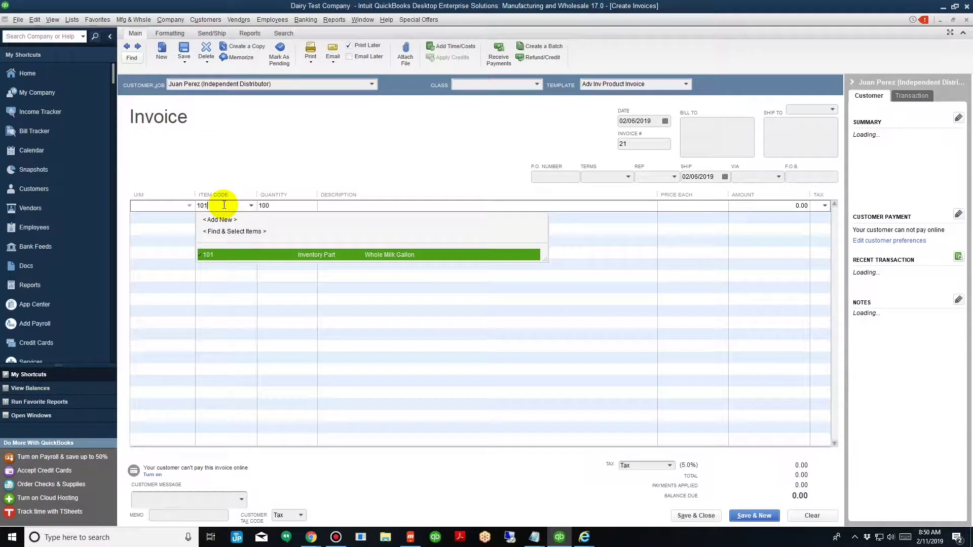
{"action": "left_click", "coordinate": [232, 253]}
{"action": "left_click", "coordinate": [264, 186]}
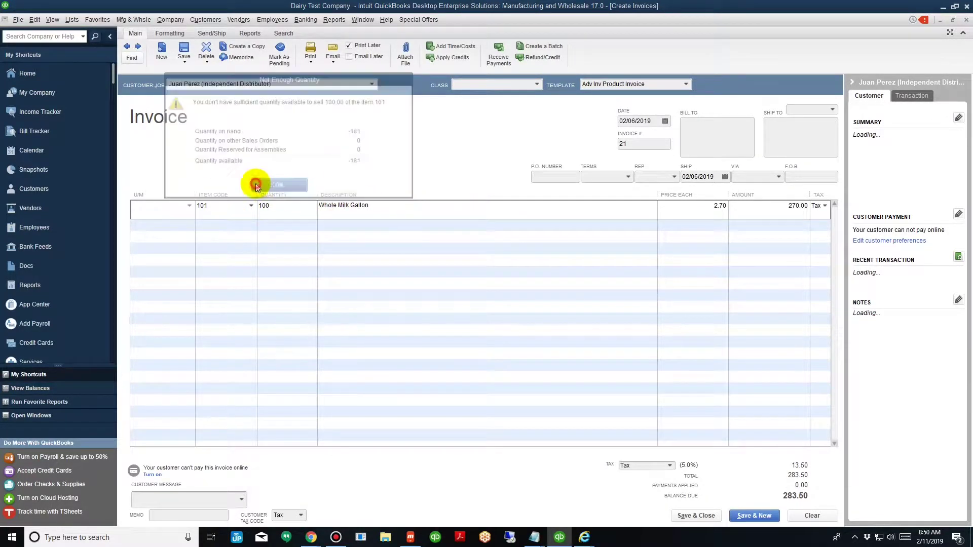
{"action": "left_click", "coordinate": [578, 223]}
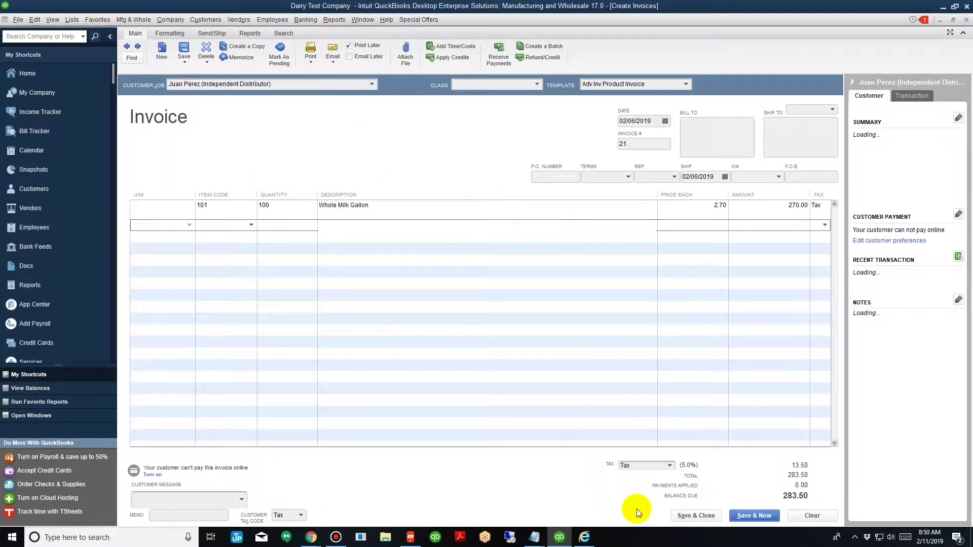
{"action": "left_click", "coordinate": [693, 515]}
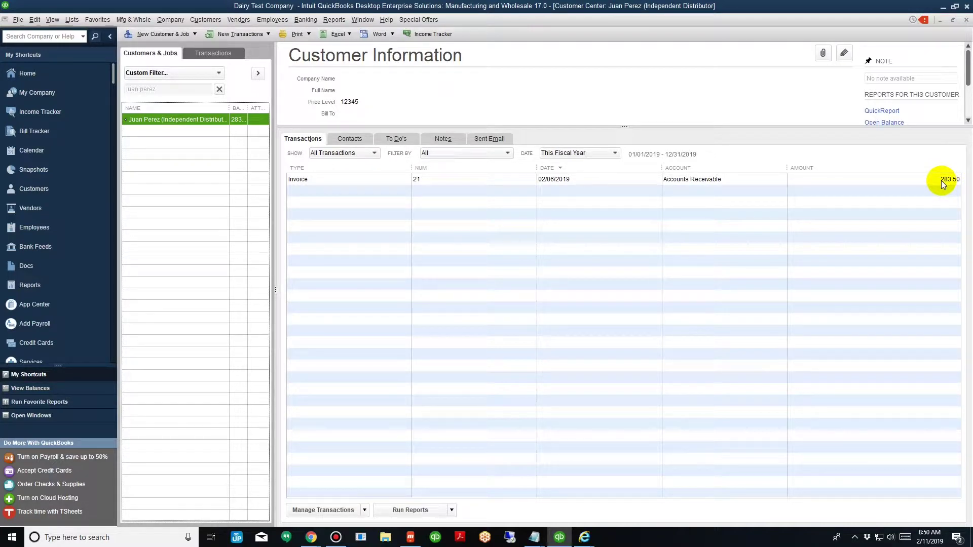
Switch to Notepad and highlight the note about invoicing a customer 5 of code 101
{"action": "left_click_drag", "start_coordinate": [502, 6], "coordinate": [494, 191]}
{"action": "left_click", "coordinate": [469, 103]}
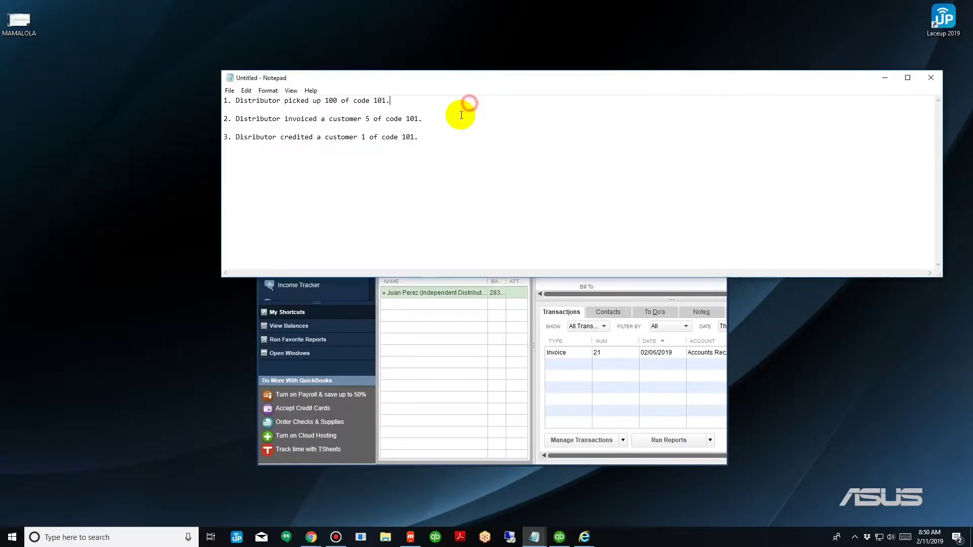
{"action": "left_click_drag", "start_coordinate": [441, 119], "coordinate": [212, 120]}
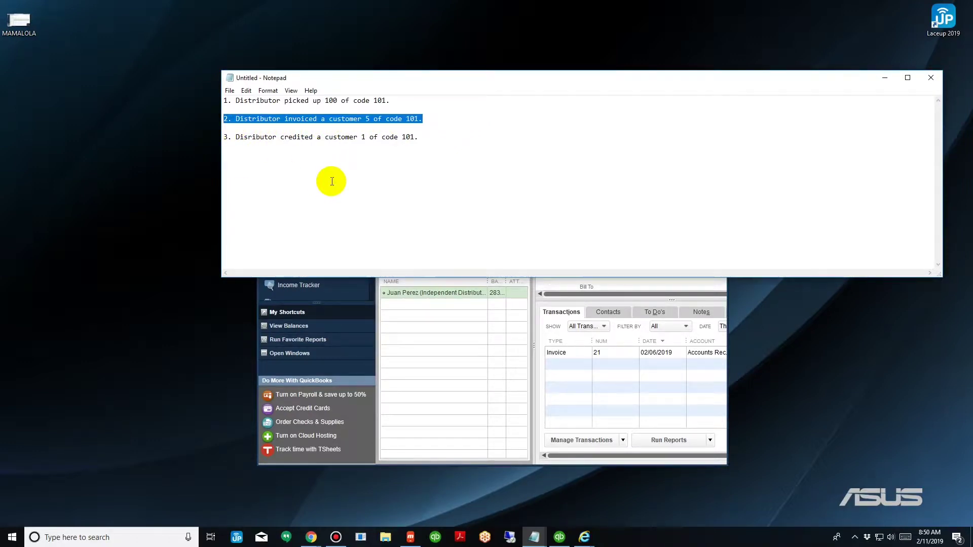
{"action": "left_click_drag", "start_coordinate": [361, 119], "coordinate": [430, 121]}
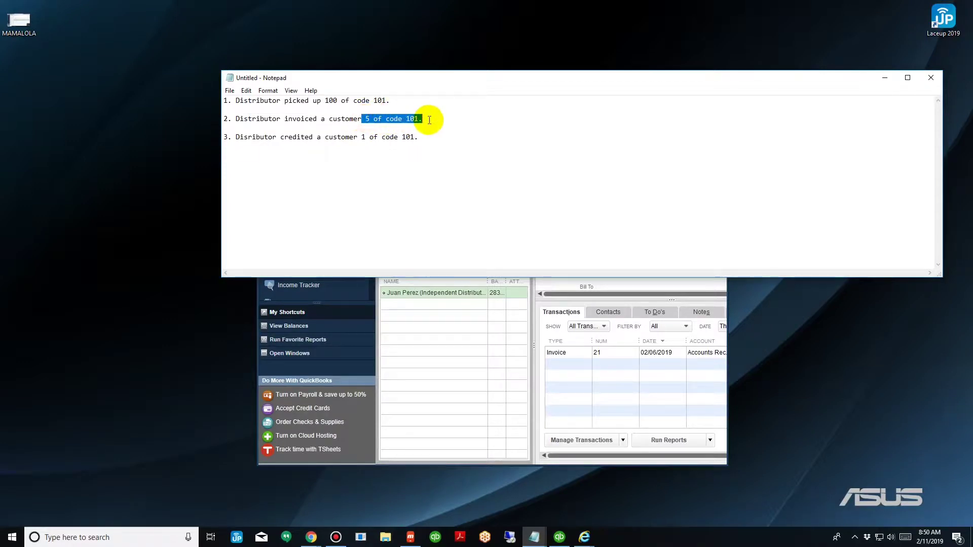
Return to QuickBooks in full view, search the active customers for "customer #4" and select that customer
{"action": "left_click", "coordinate": [474, 327]}
{"action": "double_click", "coordinate": [472, 129]}
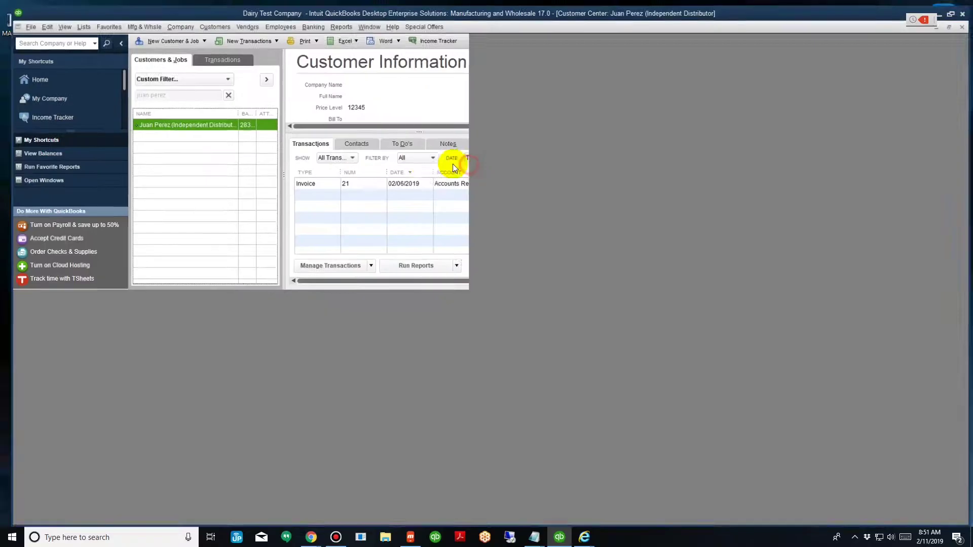
{"action": "left_click", "coordinate": [218, 88]}
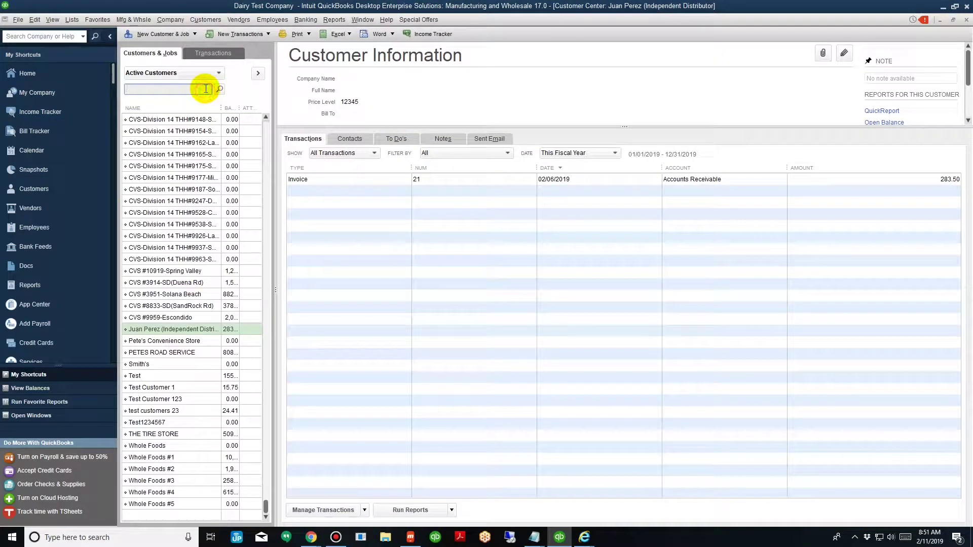
{"action": "left_click", "coordinate": [206, 89]}
{"action": "type", "text": "c"}
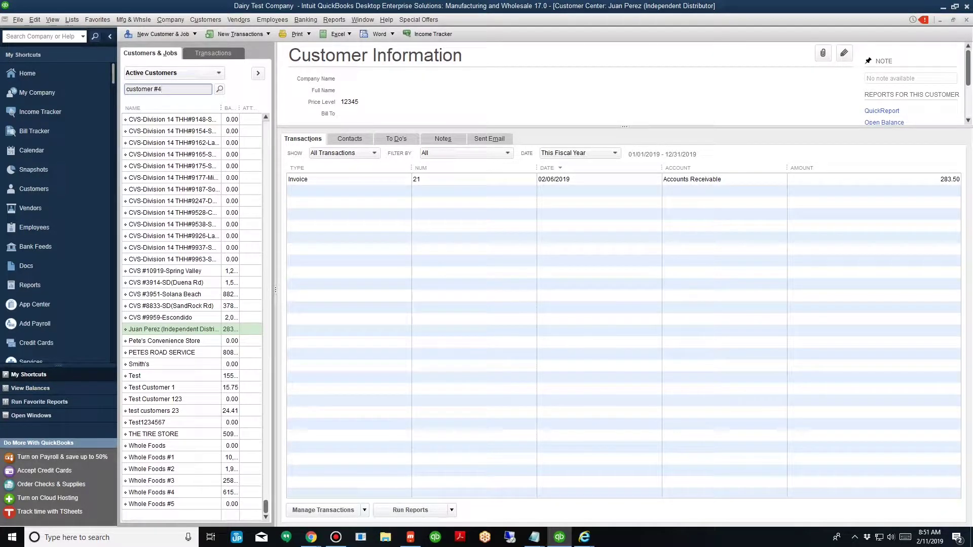
{"action": "type", "text": "ustomer #4"}
{"action": "left_click", "coordinate": [219, 89]}
{"action": "left_click", "coordinate": [184, 121]}
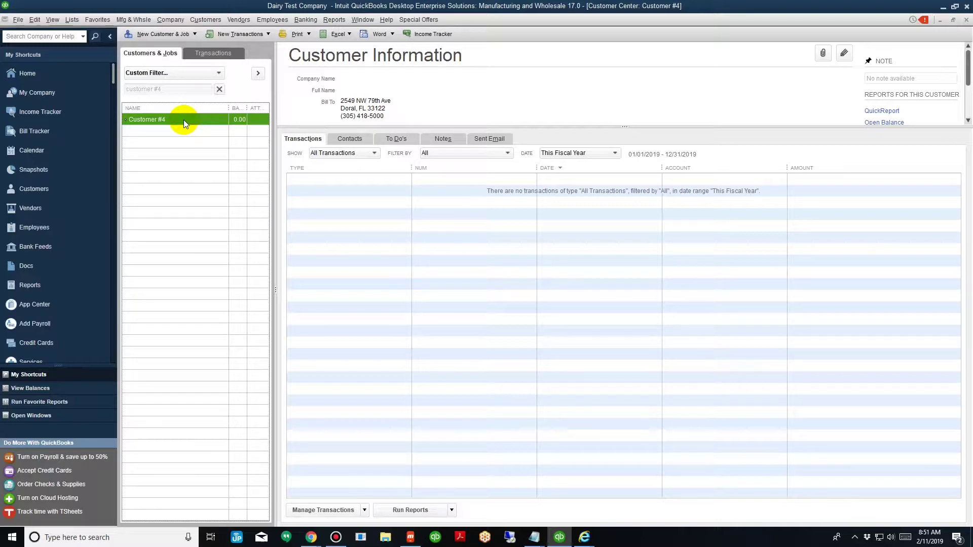
Create and save an invoice for Customer #4 with 5 of item code 101
{"action": "right_click", "coordinate": [184, 120]}
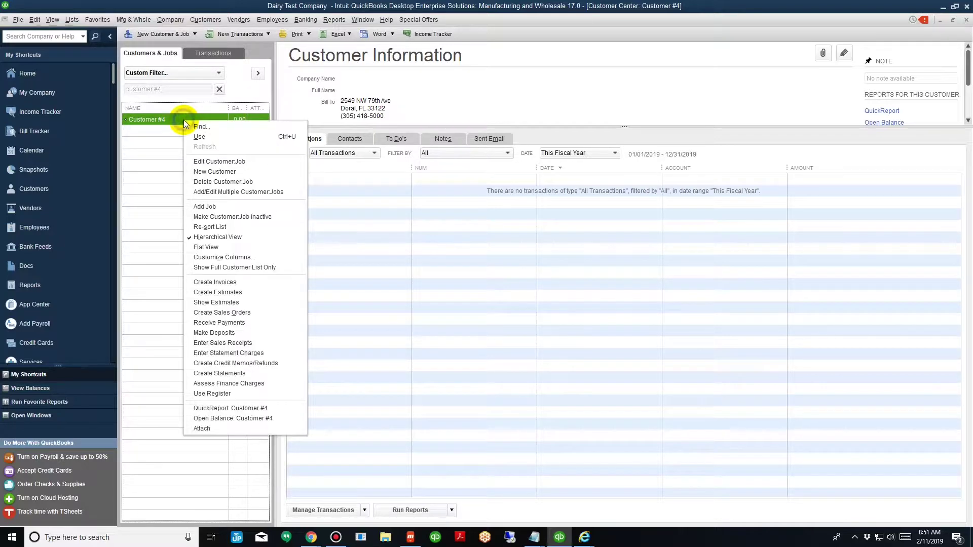
{"action": "left_click", "coordinate": [219, 282]}
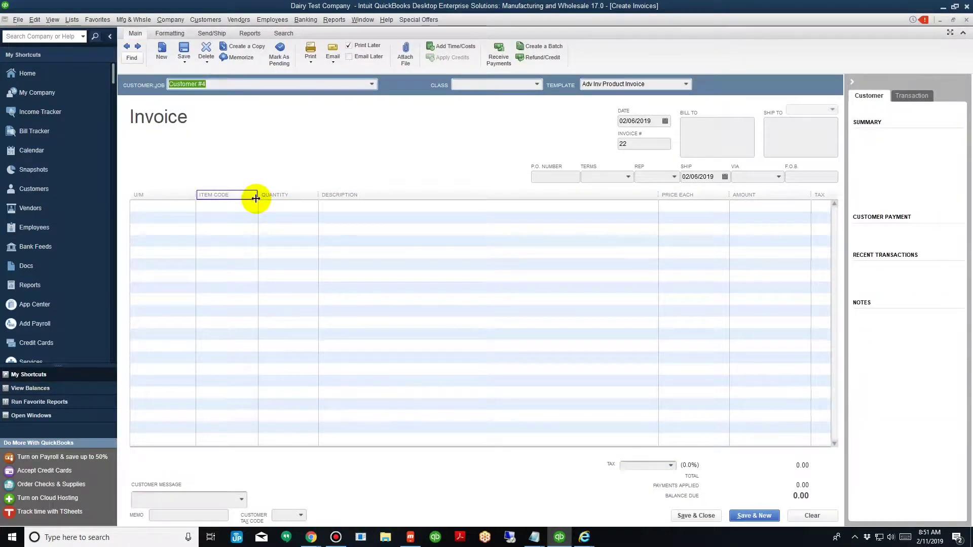
{"action": "left_click", "coordinate": [234, 208]}
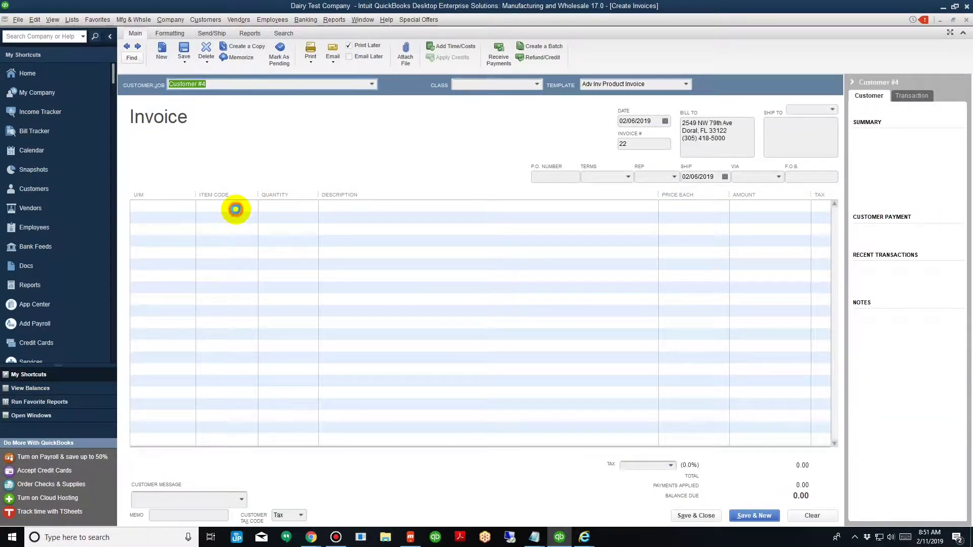
{"action": "left_click", "coordinate": [286, 209]}
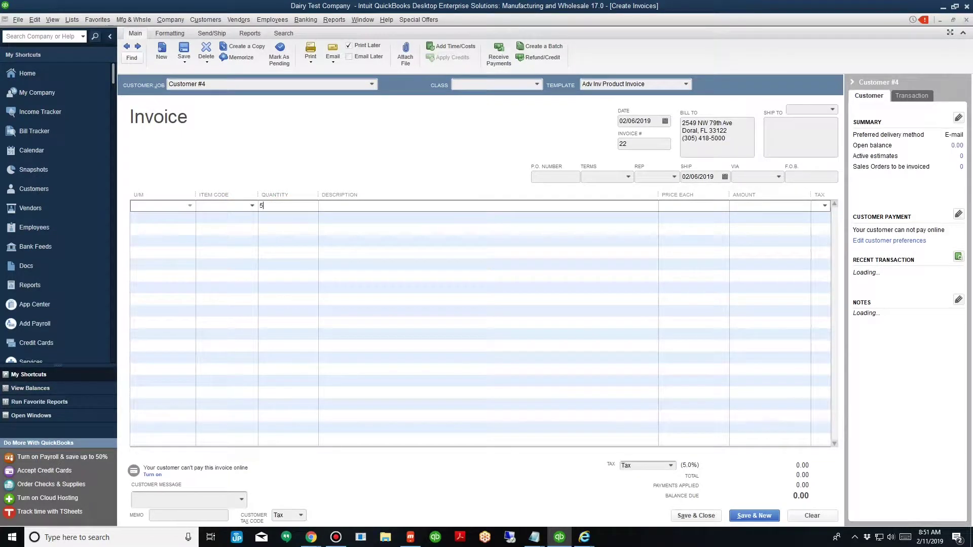
{"action": "type", "text": "5"}
{"action": "left_click", "coordinate": [245, 205]}
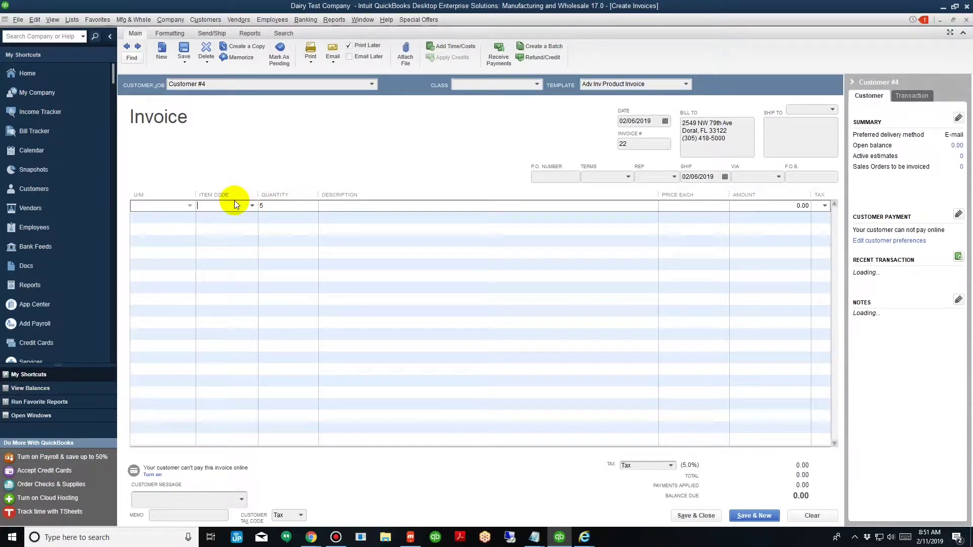
{"action": "type", "text": "101"}
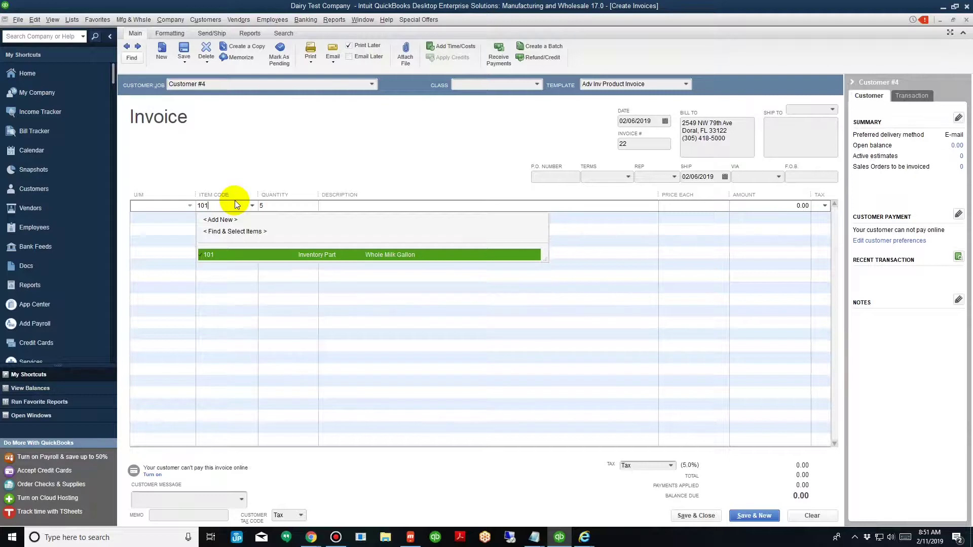
{"action": "left_click", "coordinate": [297, 253]}
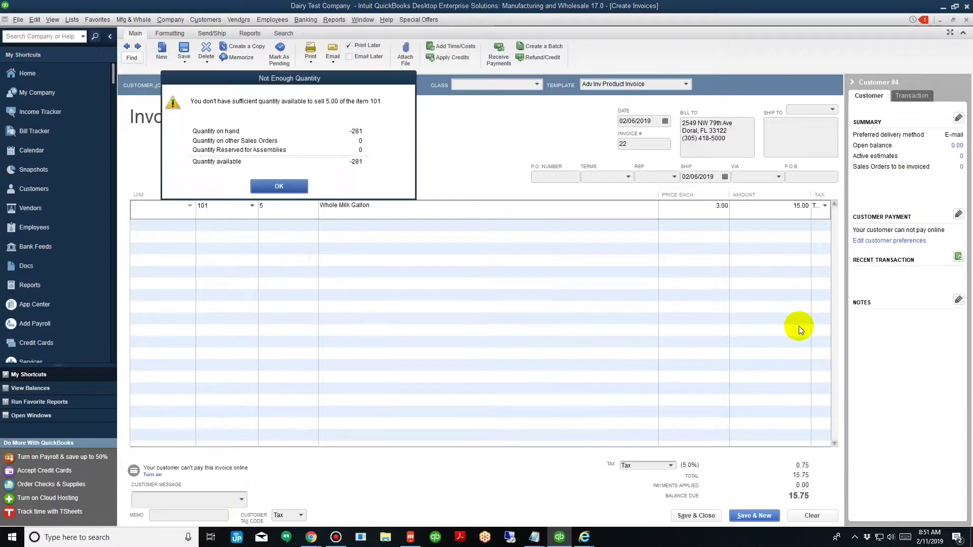
{"action": "left_click", "coordinate": [303, 185]}
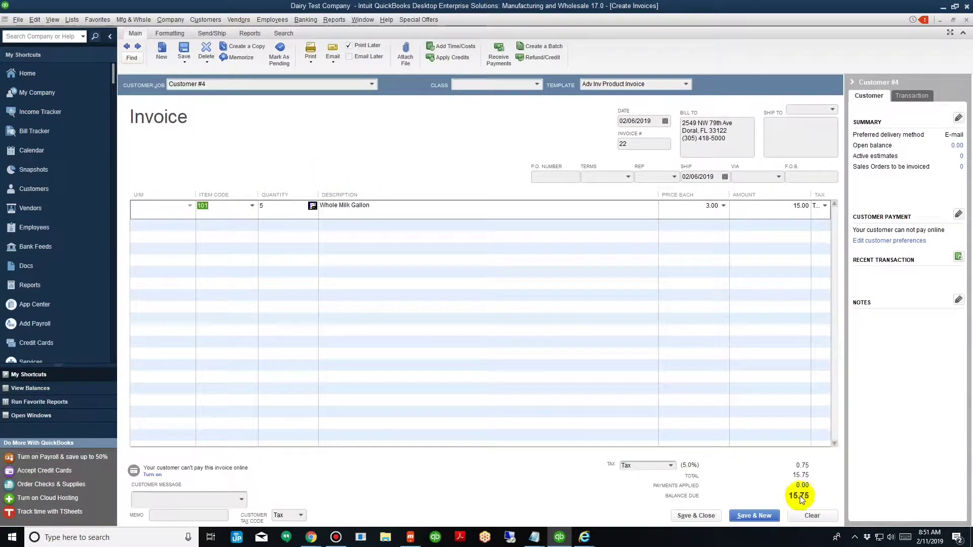
{"action": "left_click", "coordinate": [714, 515]}
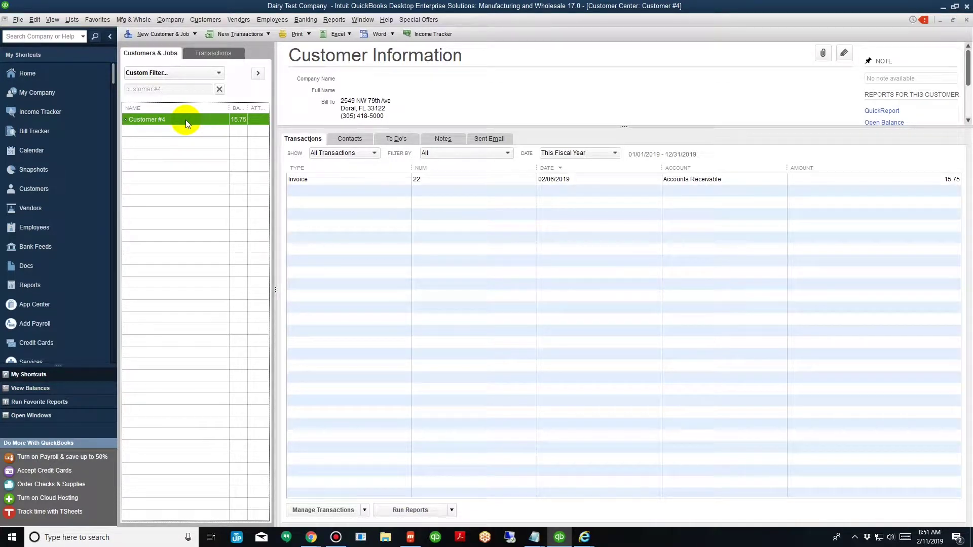
Switch to Notepad and review the notes on the distributor's pickup of 100 and the customer invoice for 5 of code 101
{"action": "key", "text": "super+Down"}
{"action": "key", "text": "alt+Tab"}
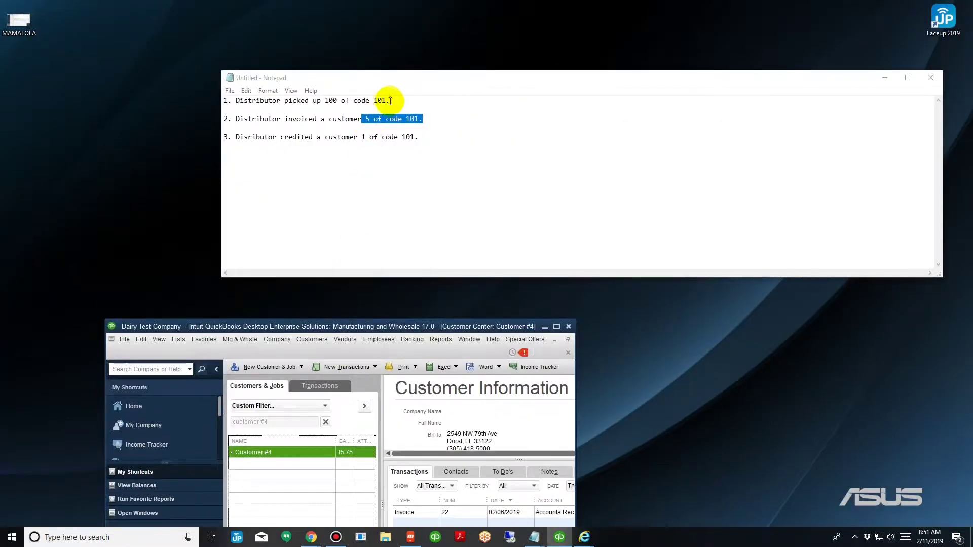
{"action": "left_click", "coordinate": [390, 101]}
{"action": "key", "text": "ctrl+shift+Left"}
{"action": "key", "text": "ctrl+shift+Left"}
{"action": "key", "text": "ctrl+shift+Left"}
{"action": "key", "text": "ctrl+shift+Left"}
{"action": "key", "text": "ctrl+shift+Left"}
{"action": "key", "text": "ctrl+shift+Left"}
{"action": "key", "text": "ctrl+shift+Left"}
{"action": "key", "text": "ctrl+shift+Left"}
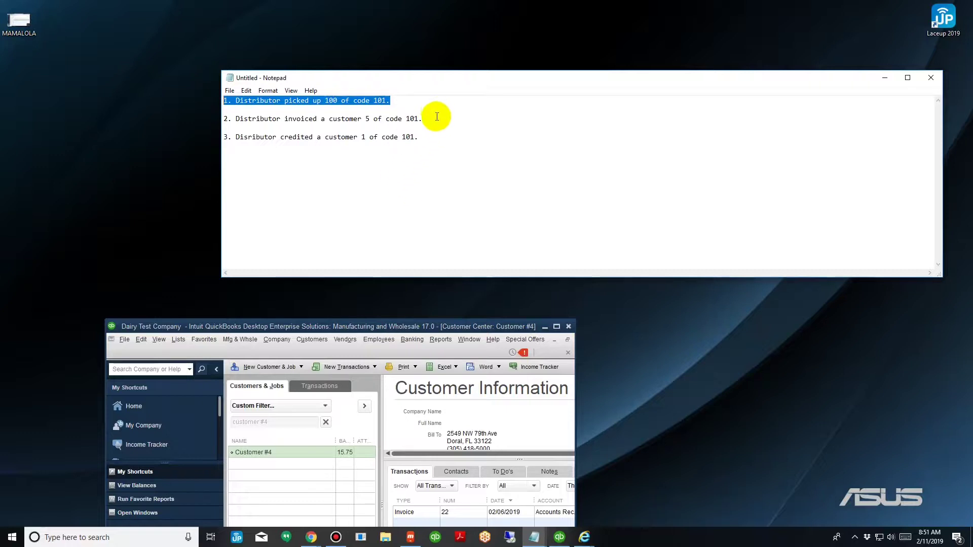
{"action": "left_click", "coordinate": [437, 117]}
{"action": "key", "text": "shift+Home"}
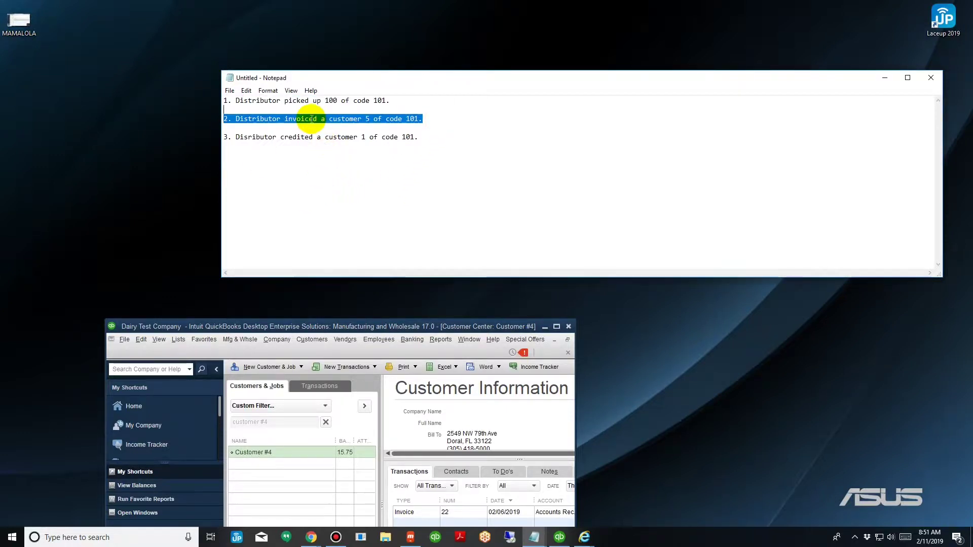
{"action": "left_click_drag", "start_coordinate": [447, 122], "coordinate": [210, 119]}
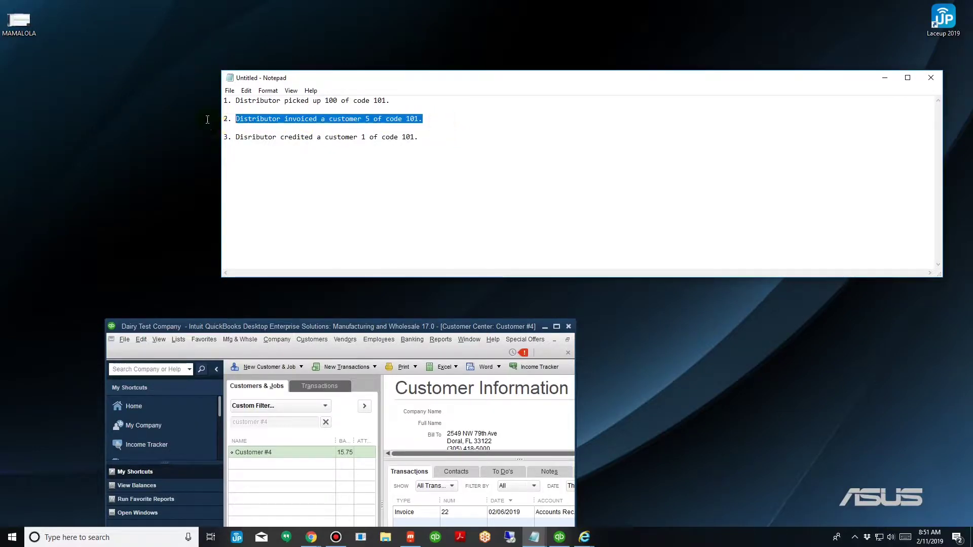
{"action": "double_click", "coordinate": [259, 118]}
Switch to QuickBooks in full view, search the active customers for "independe" and select the independent distributor
{"action": "left_click_drag", "start_coordinate": [379, 326], "coordinate": [409, 3]}
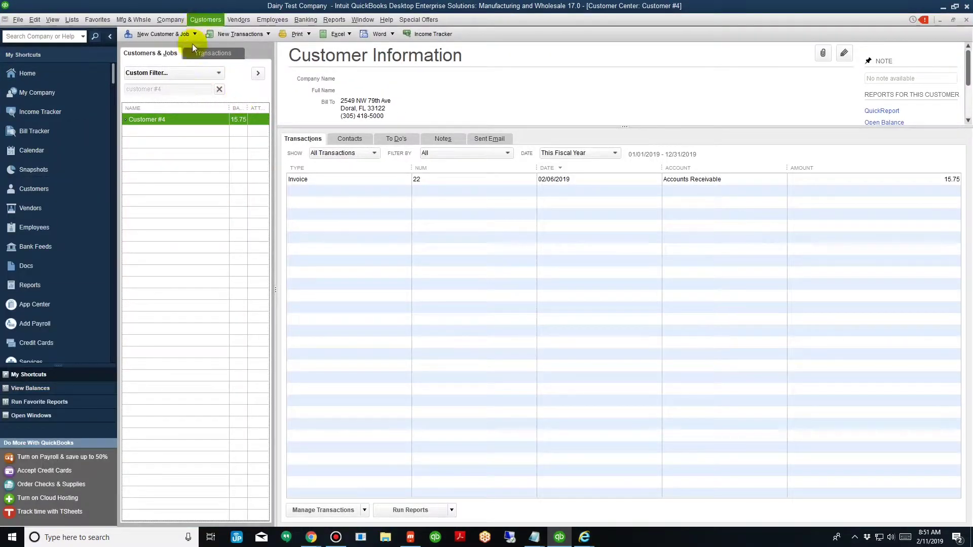
{"action": "left_click", "coordinate": [219, 90]}
{"action": "type", "text": "independe"}
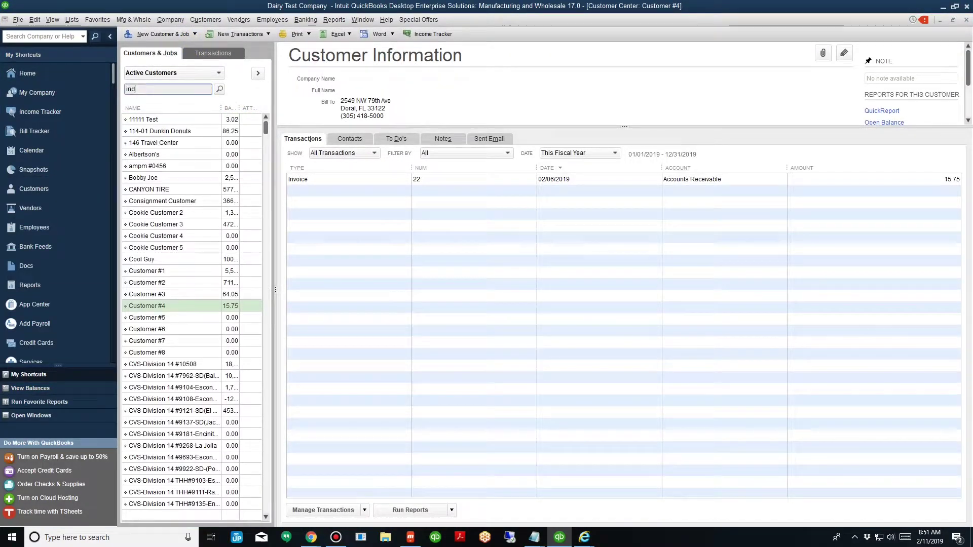
{"action": "left_click", "coordinate": [220, 89]}
{"action": "left_click", "coordinate": [193, 119]}
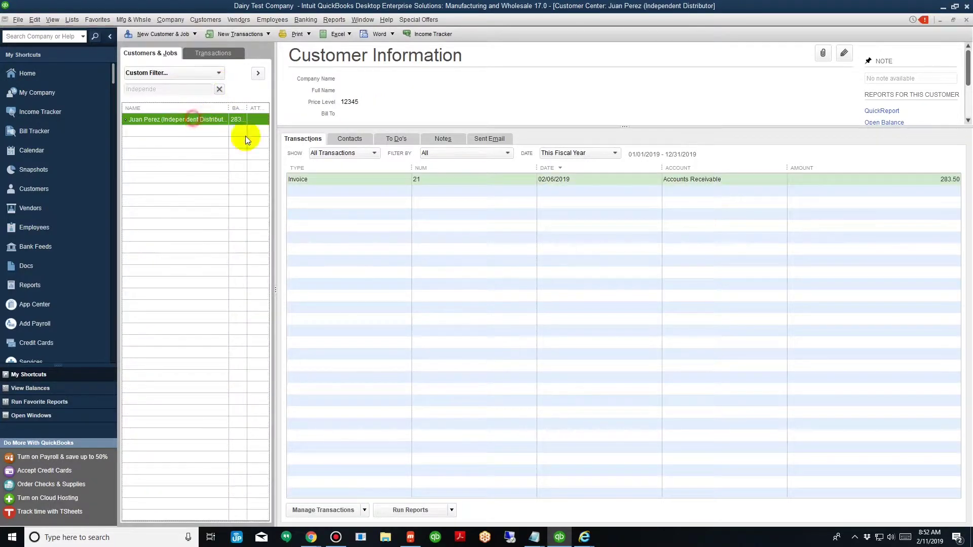
Start a credit memo for the independent distributor, using the inactive price level once
{"action": "right_click", "coordinate": [159, 120]}
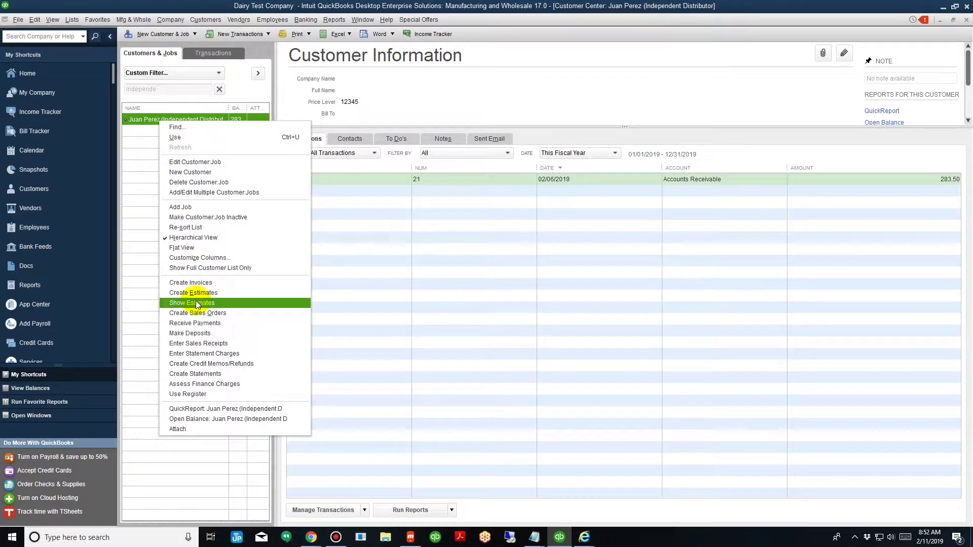
{"action": "left_click", "coordinate": [194, 364]}
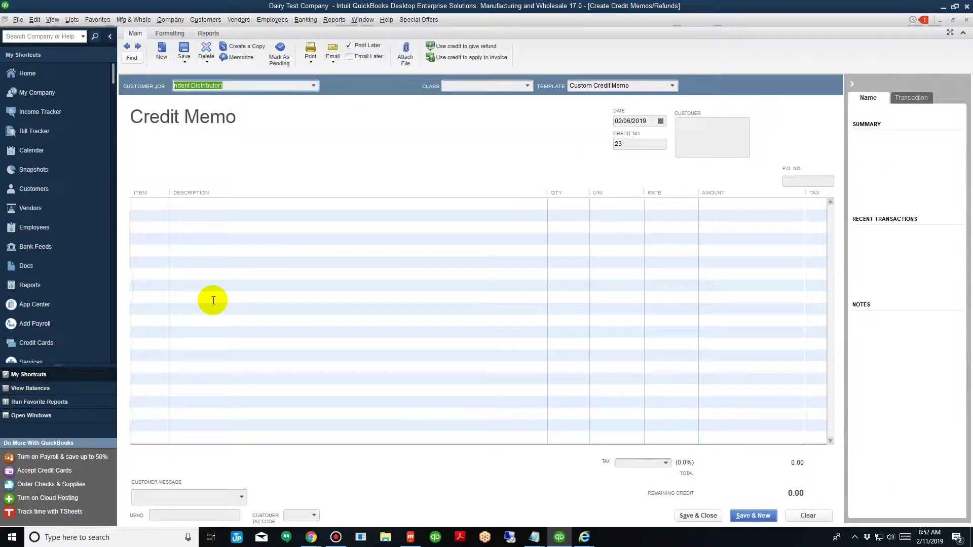
{"action": "left_click", "coordinate": [148, 205]}
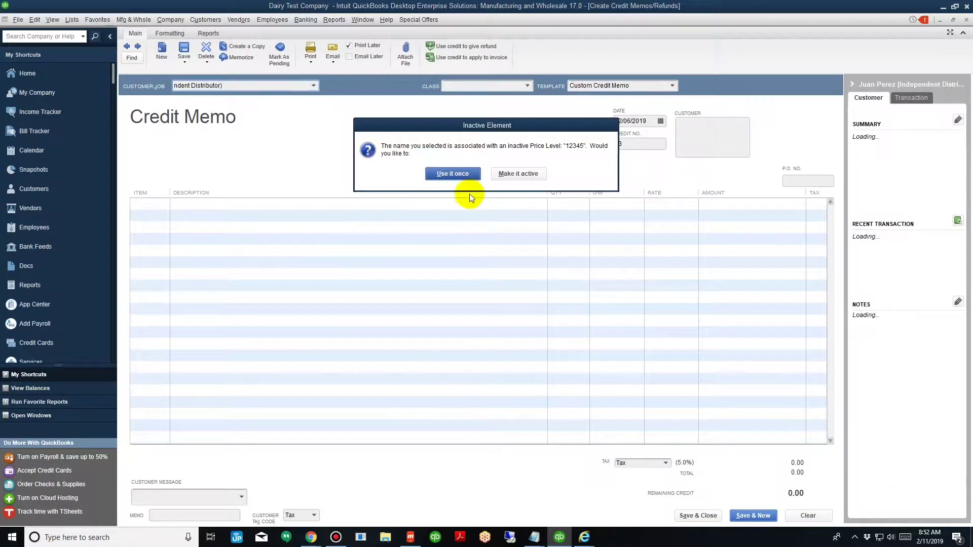
{"action": "left_click", "coordinate": [452, 174]}
Credit 5 of item 101 on the memo, save and close it, and retain the amount as an available credit
{"action": "type", "text": "101"}
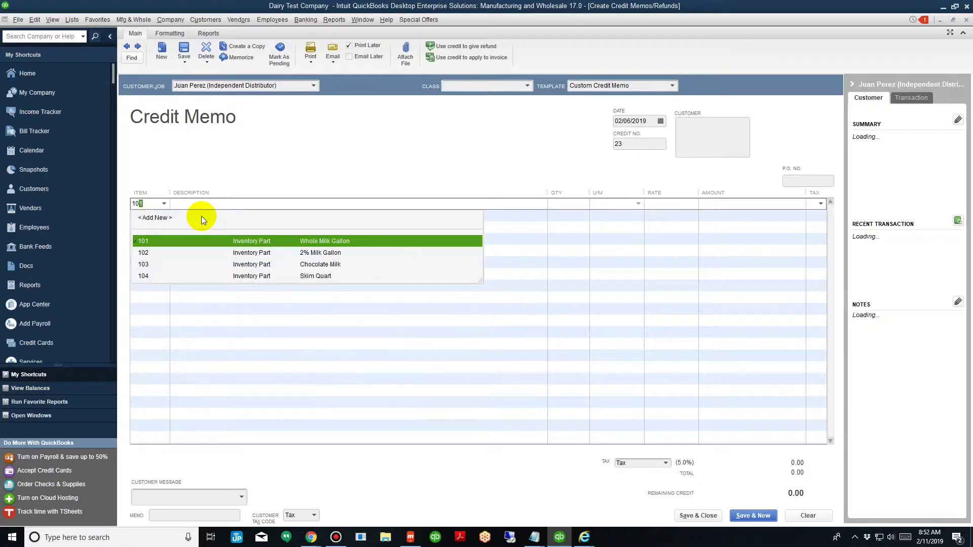
{"action": "left_click", "coordinate": [229, 238]}
{"action": "left_click", "coordinate": [563, 205]}
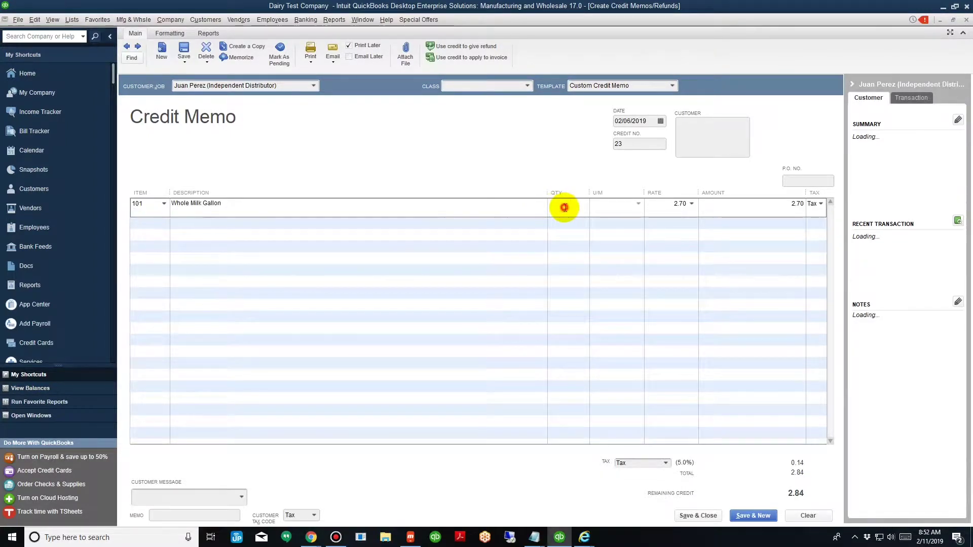
{"action": "type", "text": "5"}
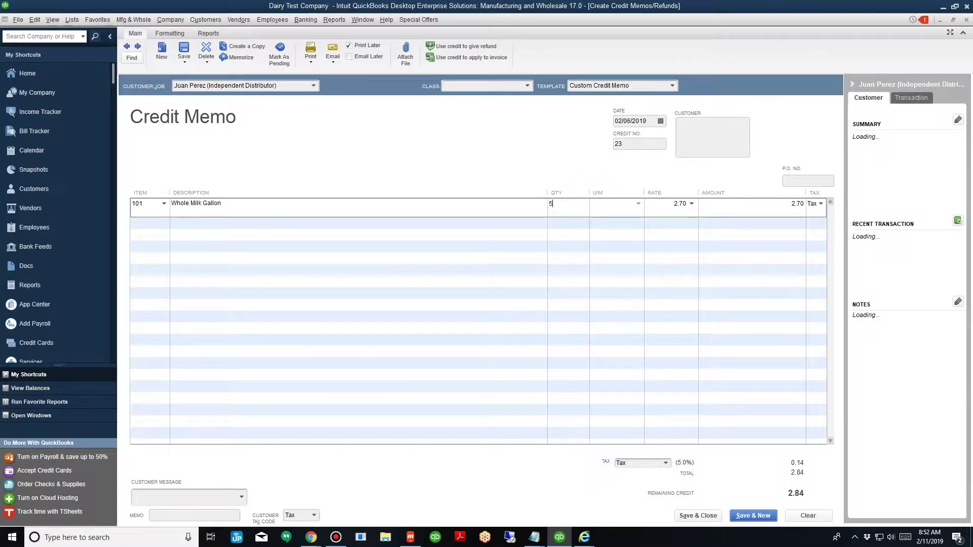
{"action": "left_click", "coordinate": [678, 223]}
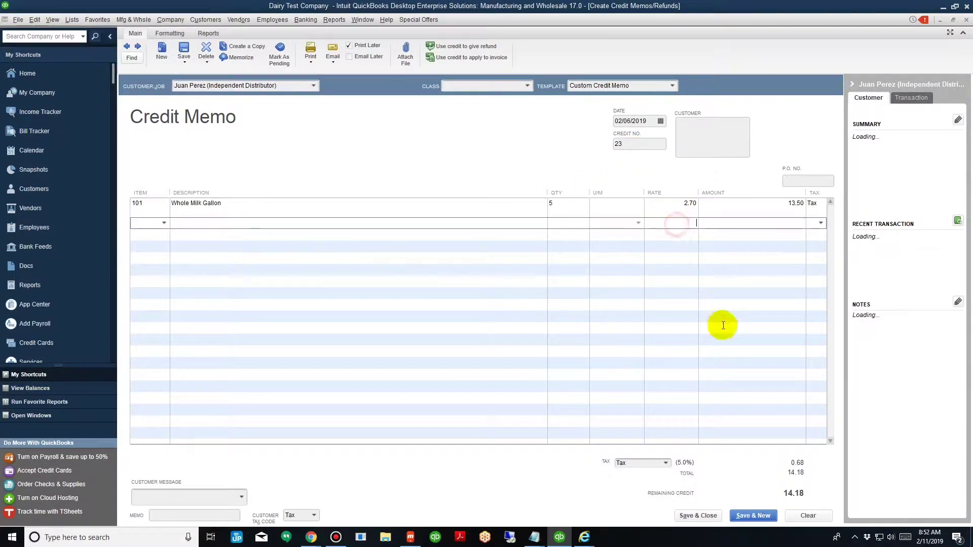
{"action": "left_click", "coordinate": [703, 516]}
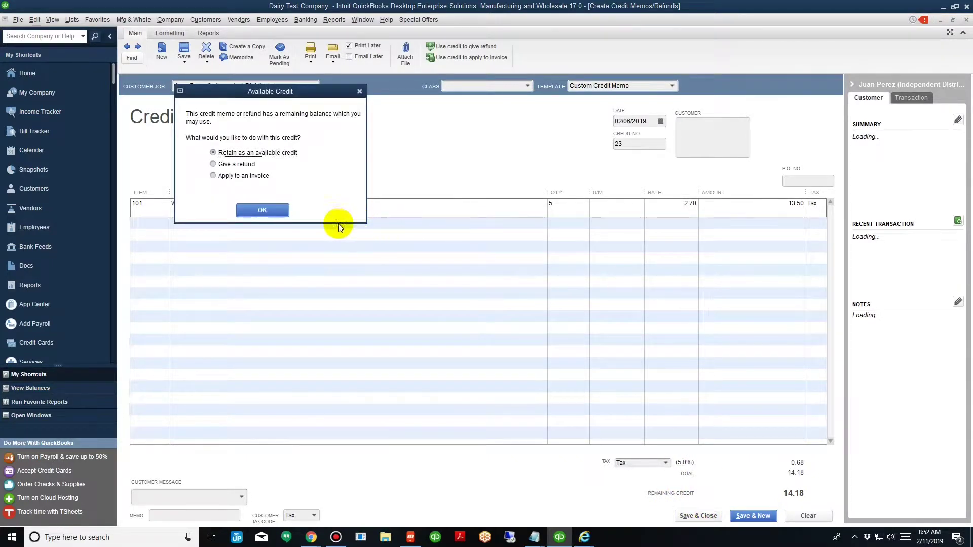
{"action": "left_click", "coordinate": [279, 208]}
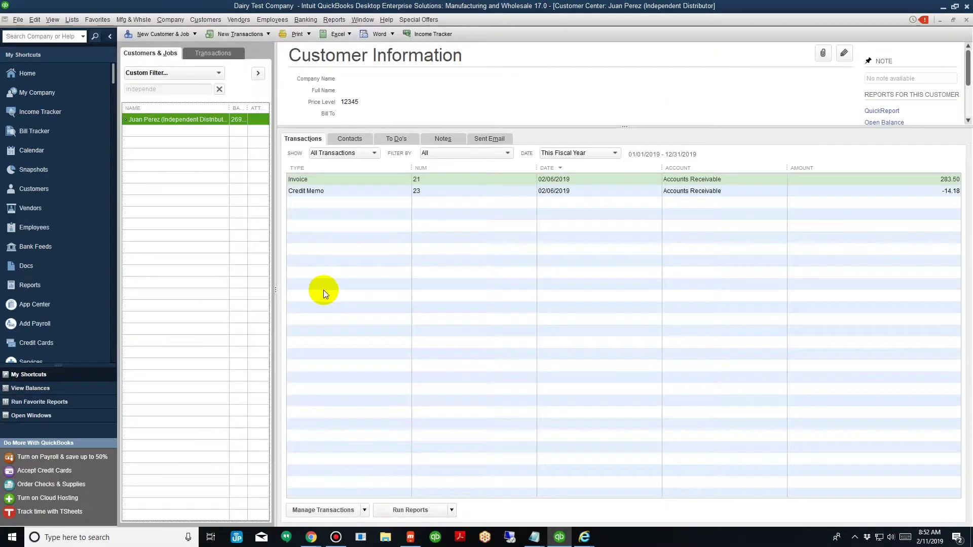
Apply the distributor's available credit to the invoice for 100 of item 101, then save and close the invoice
{"action": "left_click", "coordinate": [649, 183]}
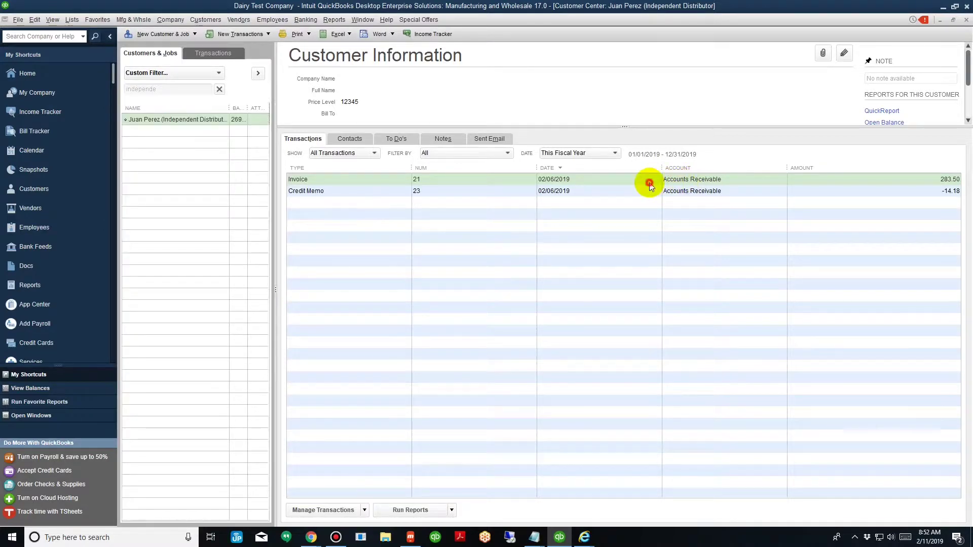
{"action": "left_click", "coordinate": [604, 190]}
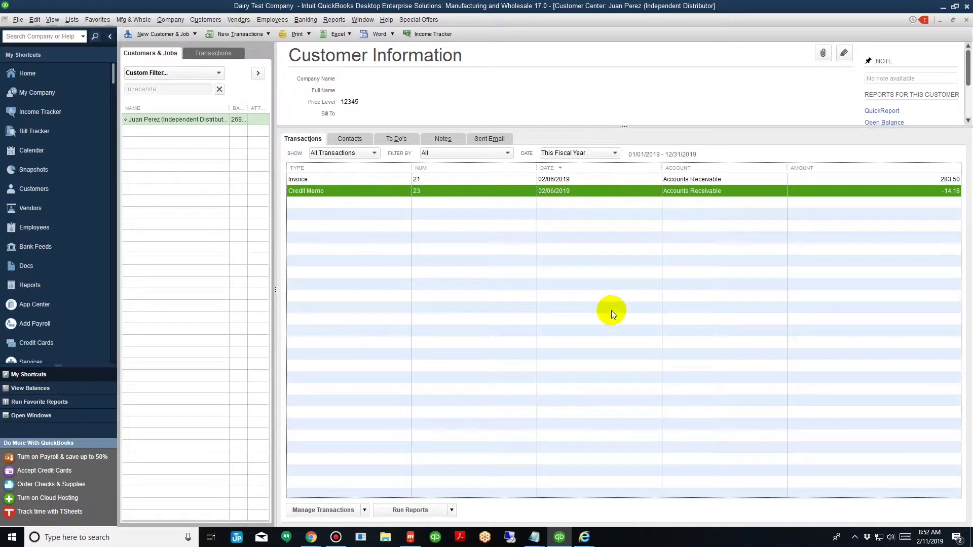
{"action": "left_click", "coordinate": [236, 132]}
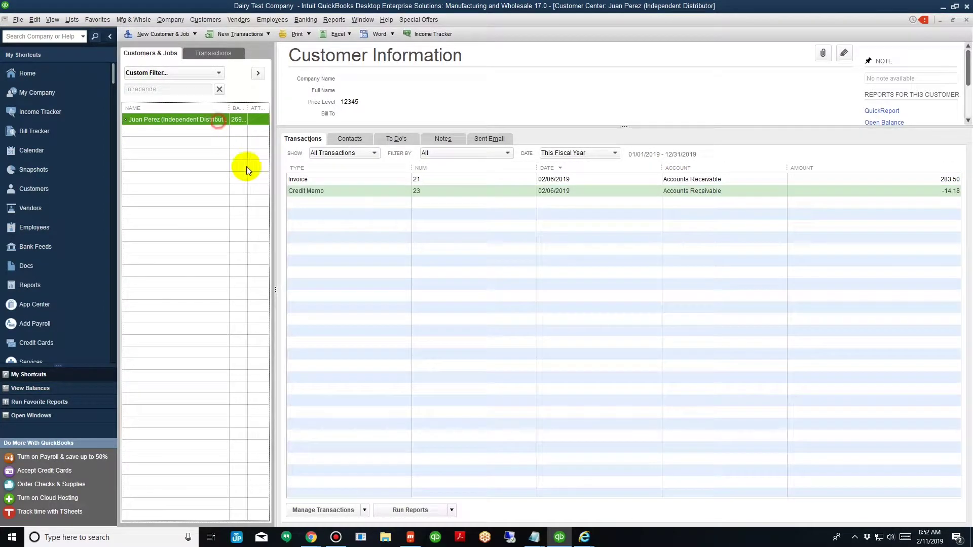
{"action": "left_click", "coordinate": [299, 182]}
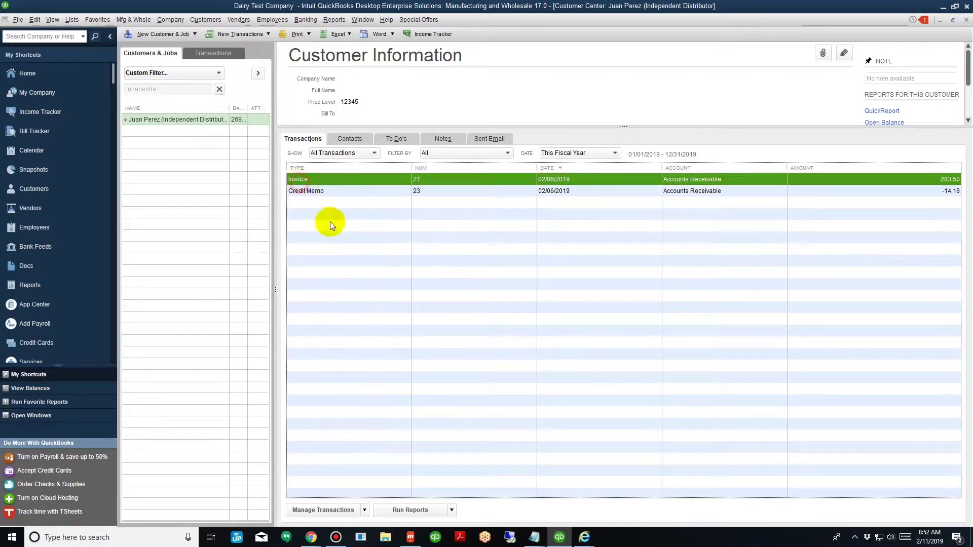
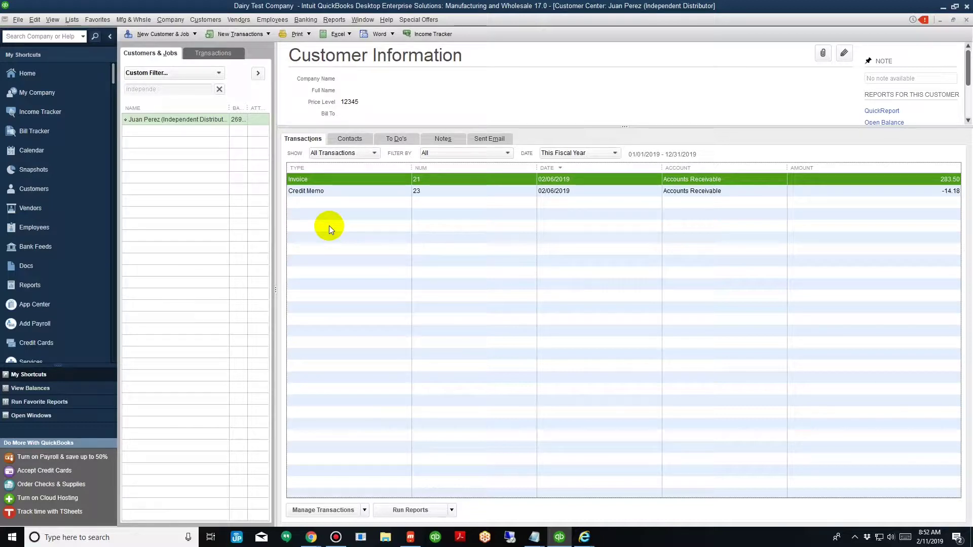
{"action": "double_click", "coordinate": [343, 180]}
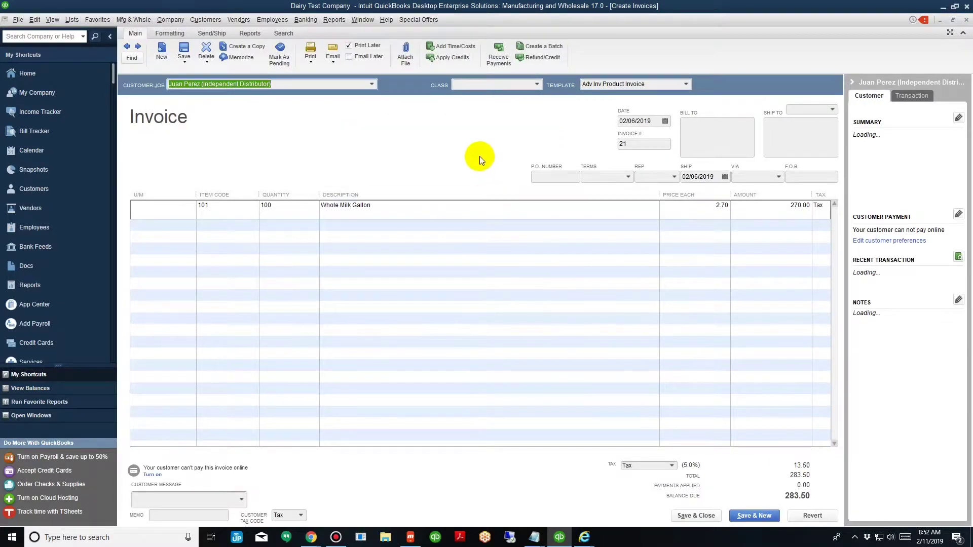
{"action": "left_click", "coordinate": [445, 60]}
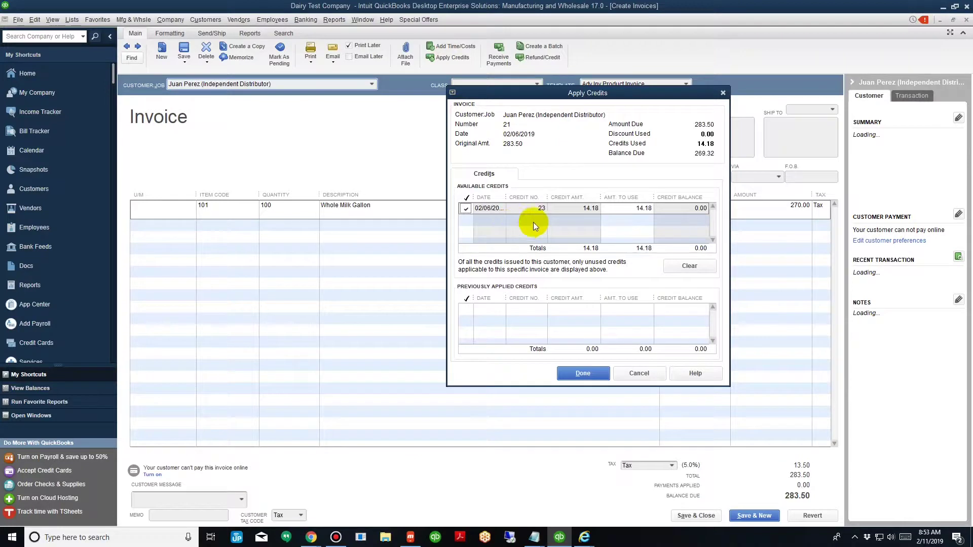
{"action": "left_click", "coordinate": [465, 208]}
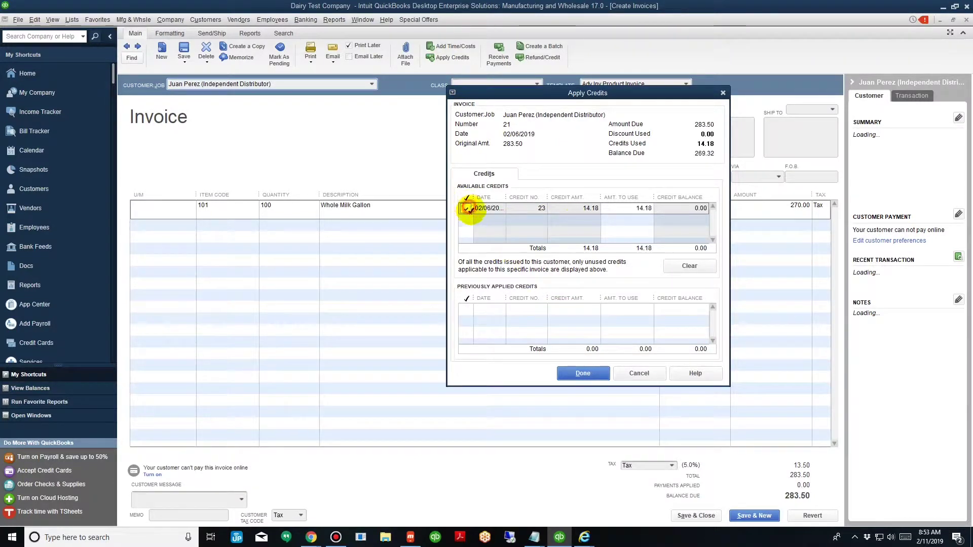
{"action": "left_click", "coordinate": [582, 373]}
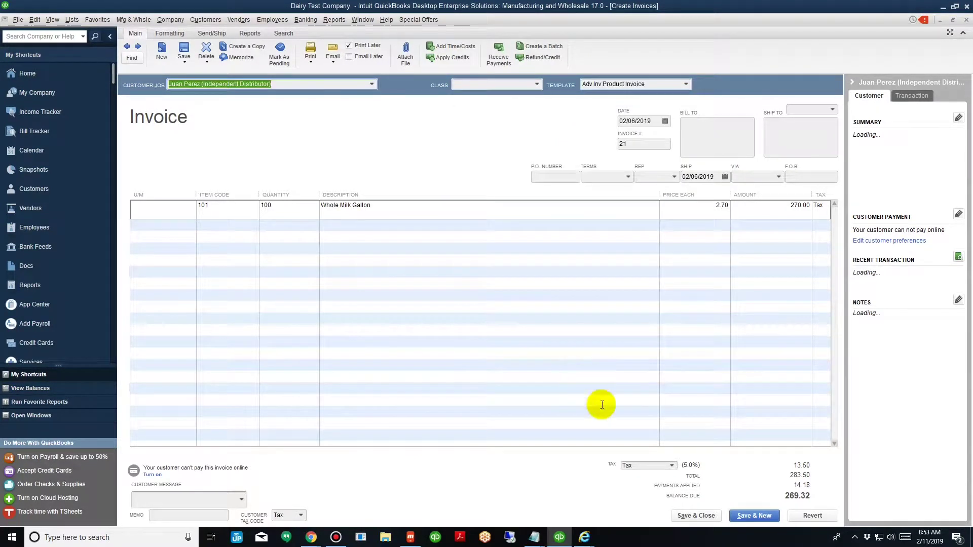
{"action": "left_click", "coordinate": [693, 515]}
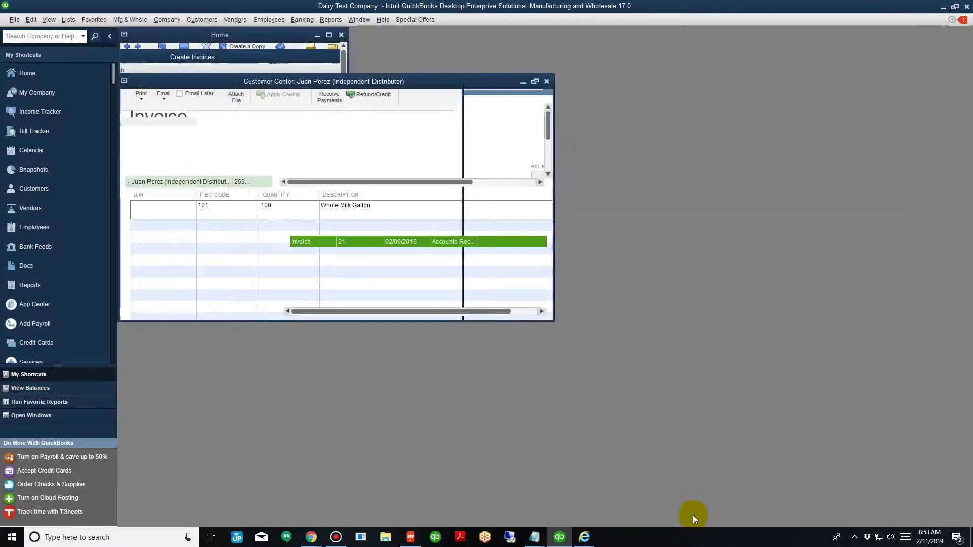
Widen the customer list's balance column and review the distributor's balance, invoice and credit memo
{"action": "left_click_drag", "start_coordinate": [247, 108], "coordinate": [254, 109]}
{"action": "left_click", "coordinate": [236, 122]}
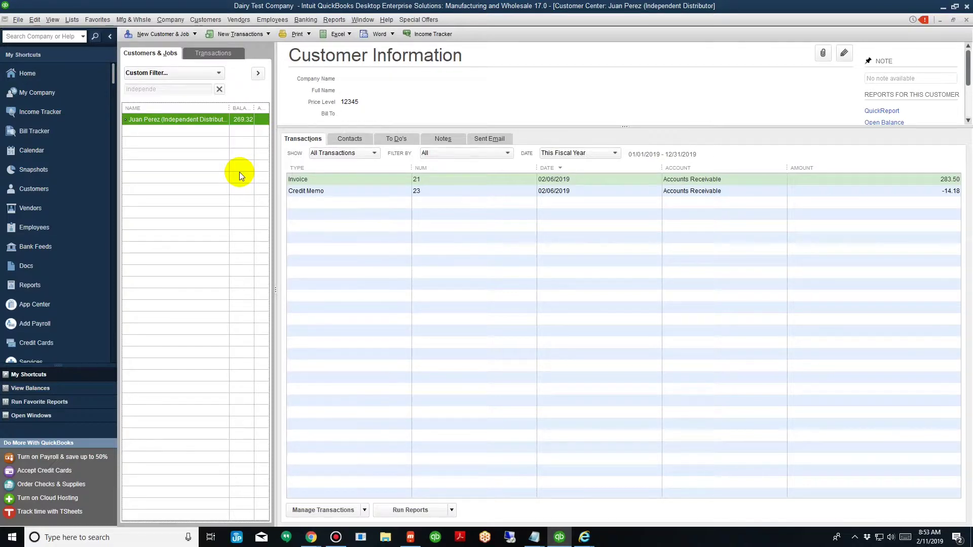
{"action": "left_click", "coordinate": [331, 180]}
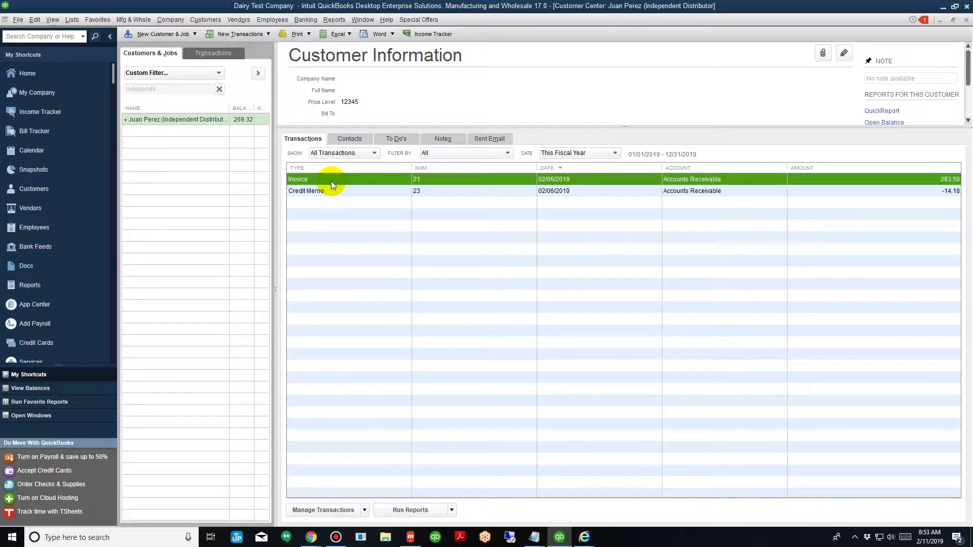
{"action": "left_click", "coordinate": [181, 121]}
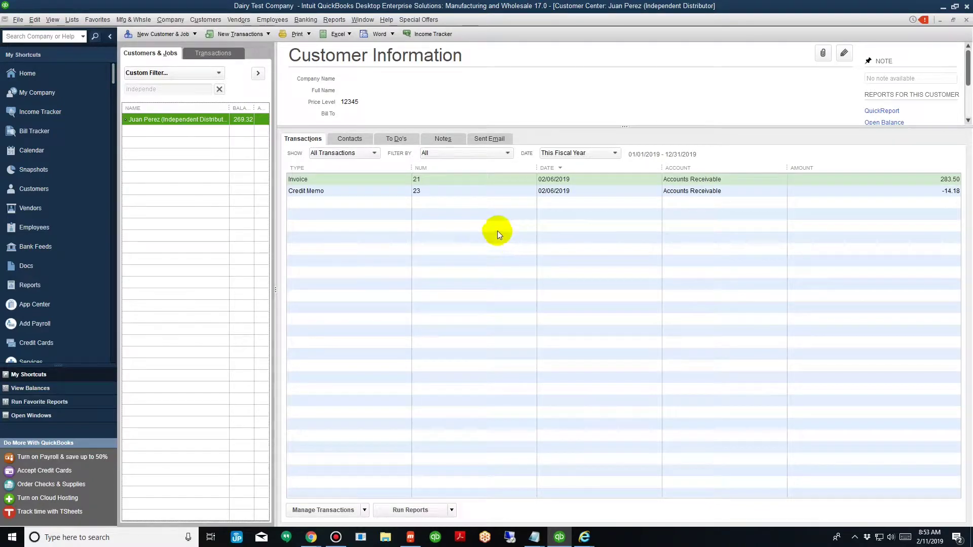
{"action": "left_click", "coordinate": [430, 181]}
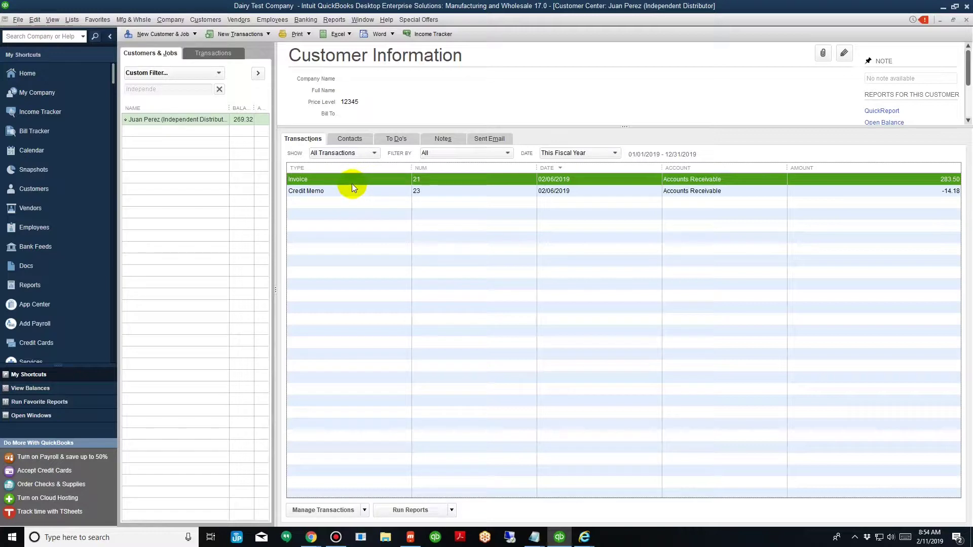
{"action": "left_click", "coordinate": [309, 191]}
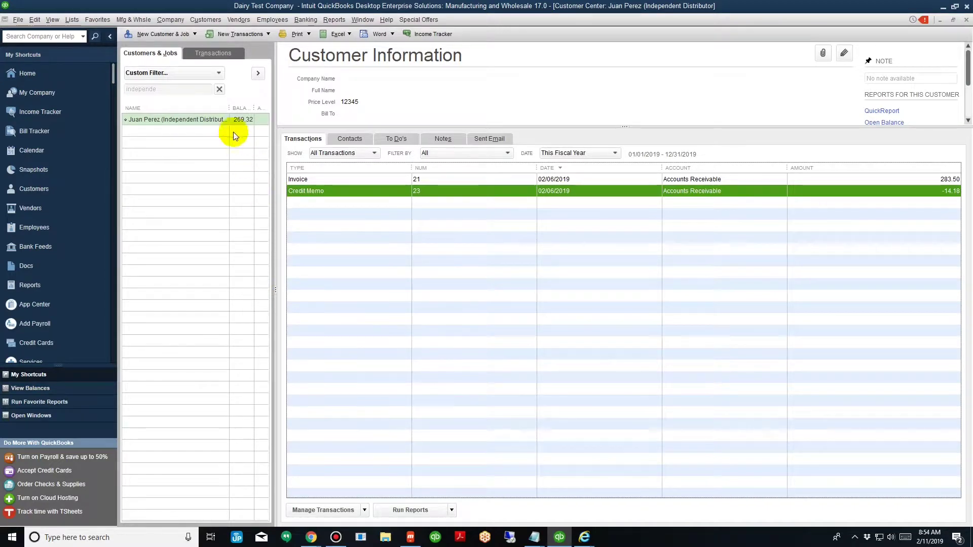
Search the active customers for "customer #4" and view that customer's invoice
{"action": "left_click", "coordinate": [219, 89]}
{"action": "left_click", "coordinate": [201, 87]}
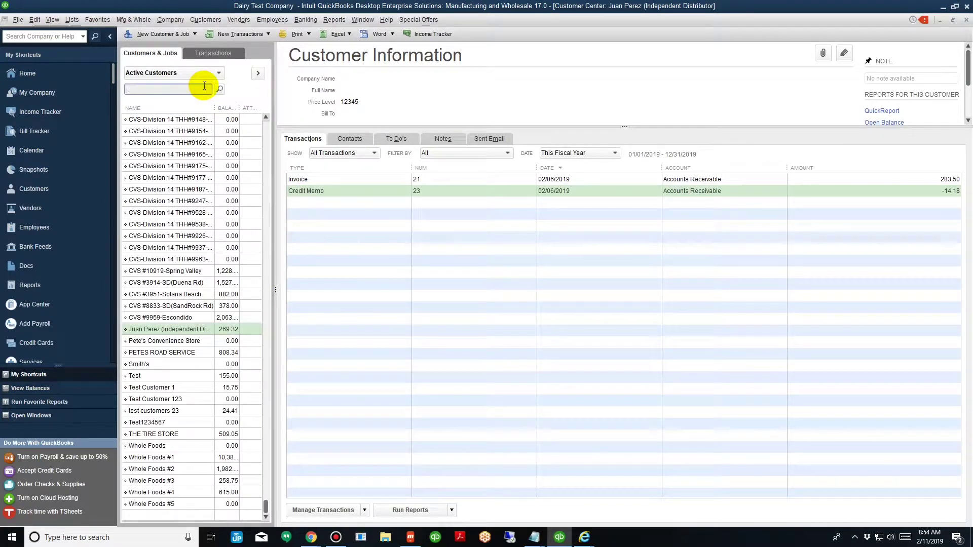
{"action": "type", "text": "customer"}
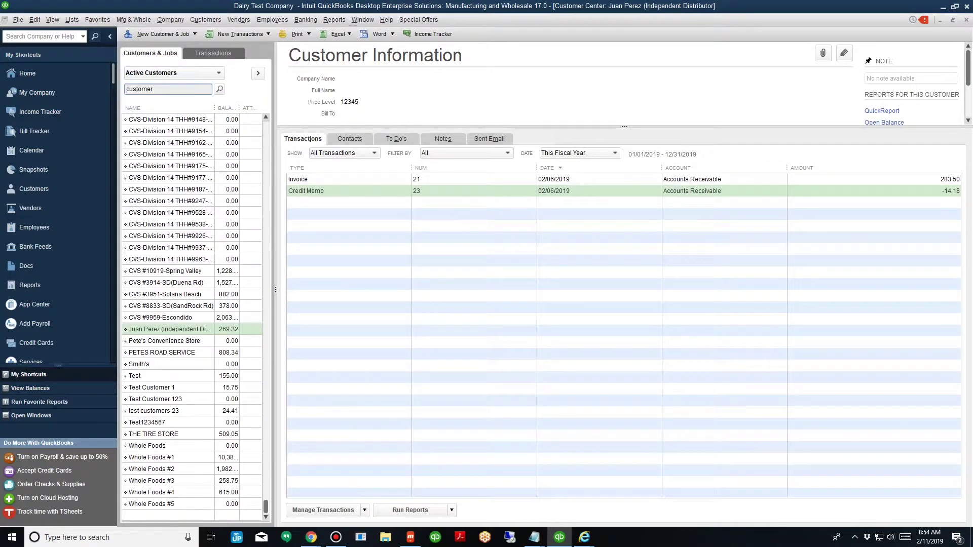
{"action": "type", "text": " #4"}
{"action": "left_click", "coordinate": [220, 90]}
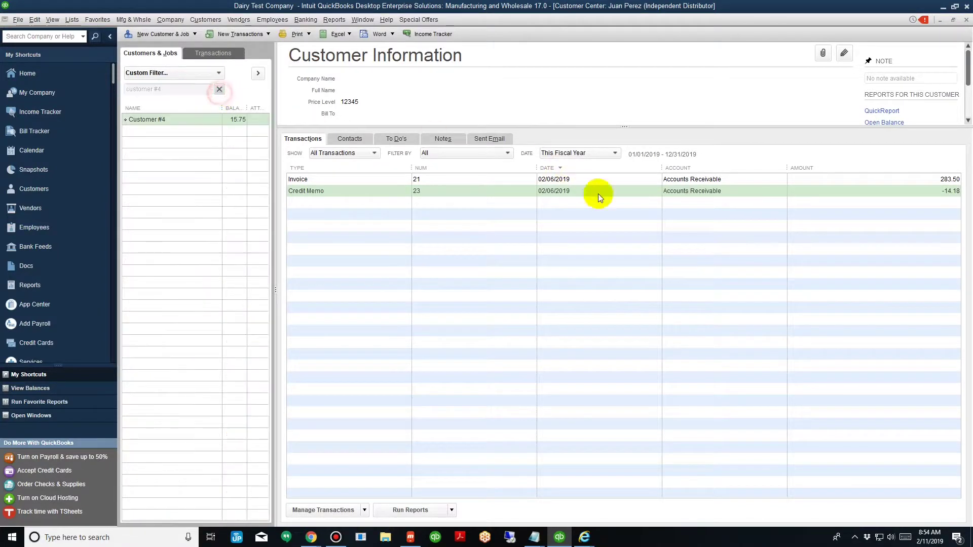
{"action": "left_click", "coordinate": [600, 180]}
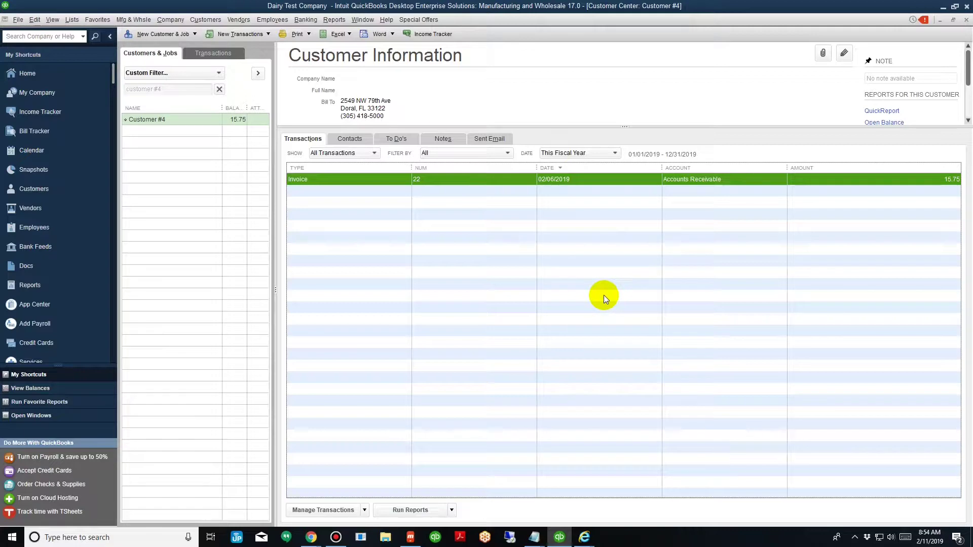
Clear the customer search and start a new credit memo for Customer #4
{"action": "left_click", "coordinate": [219, 89]}
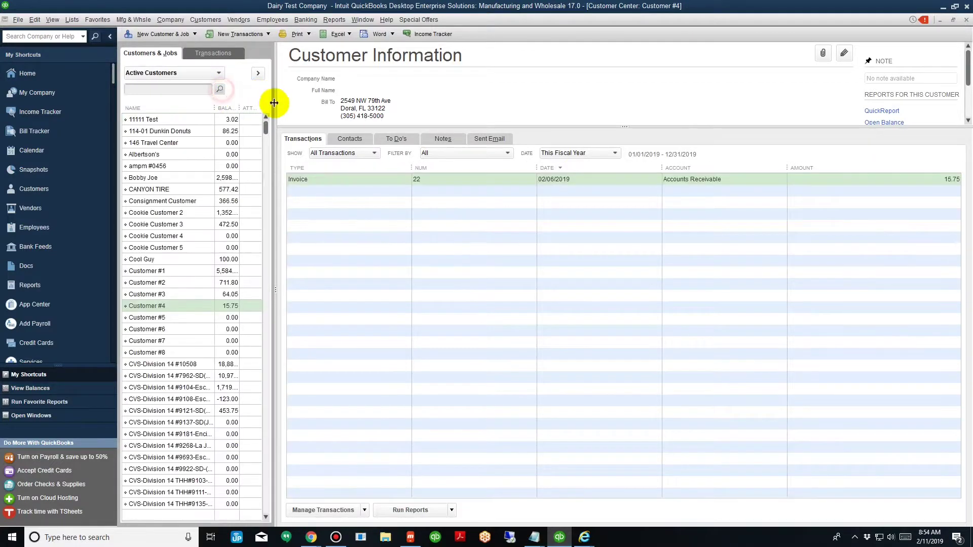
{"action": "left_click", "coordinate": [147, 307]}
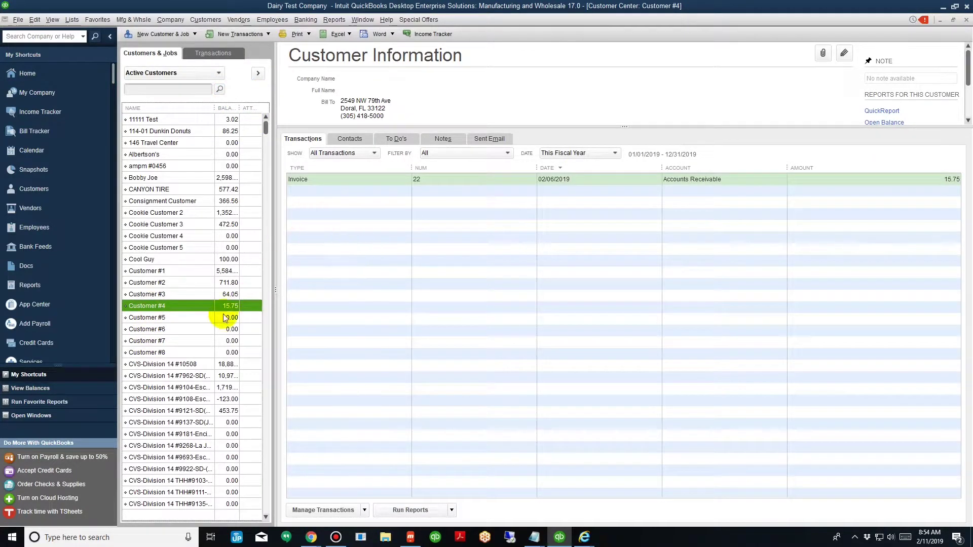
{"action": "right_click", "coordinate": [175, 306]}
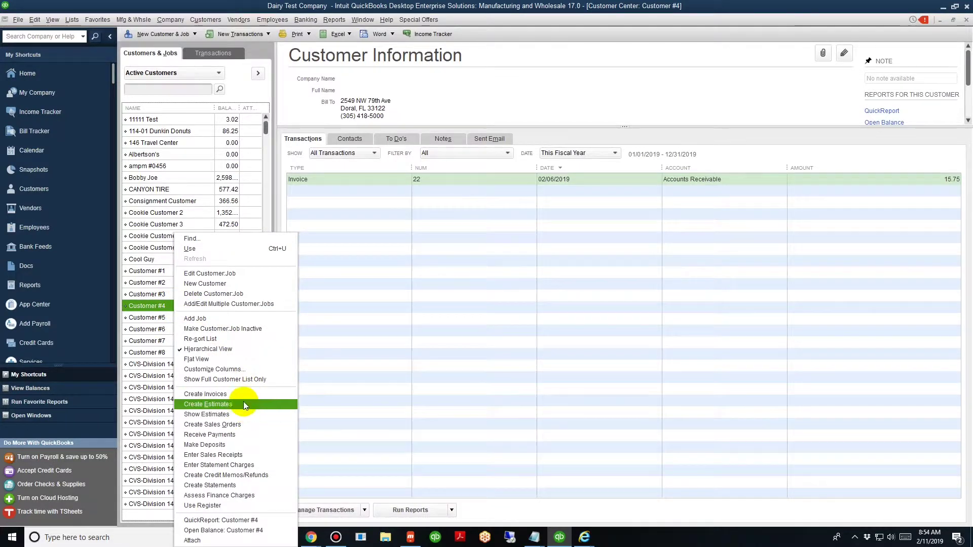
{"action": "left_click", "coordinate": [231, 475]}
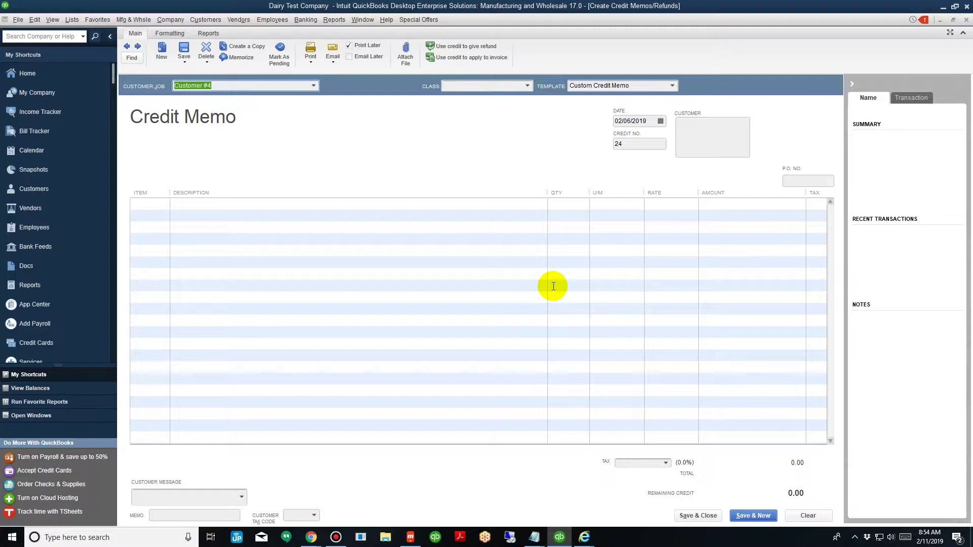
Credit 1 of item 101, Whole Milk Gallon, on Customer #4's memo, then save and close it
{"action": "left_click", "coordinate": [152, 206]}
{"action": "type", "text": "101"}
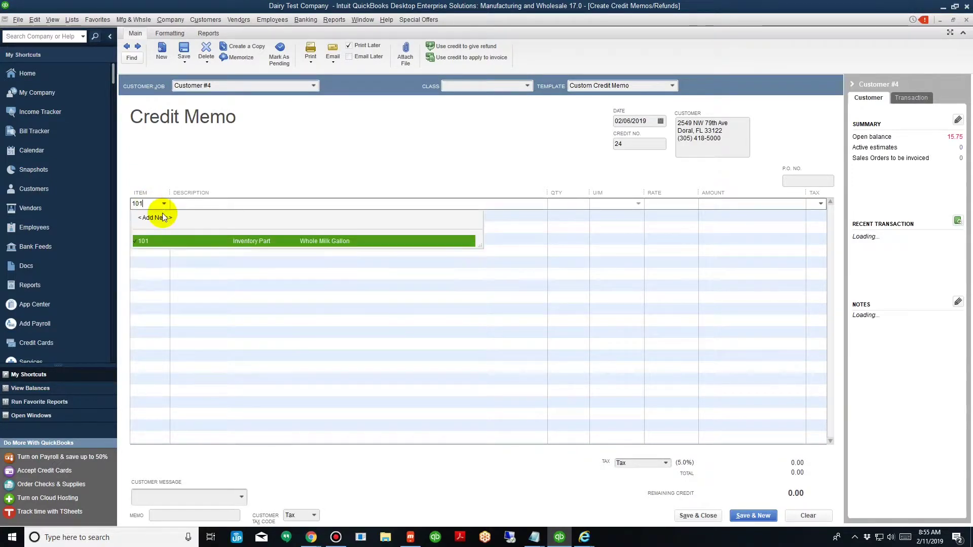
{"action": "left_click", "coordinate": [225, 242]}
{"action": "type", "text": "1"}
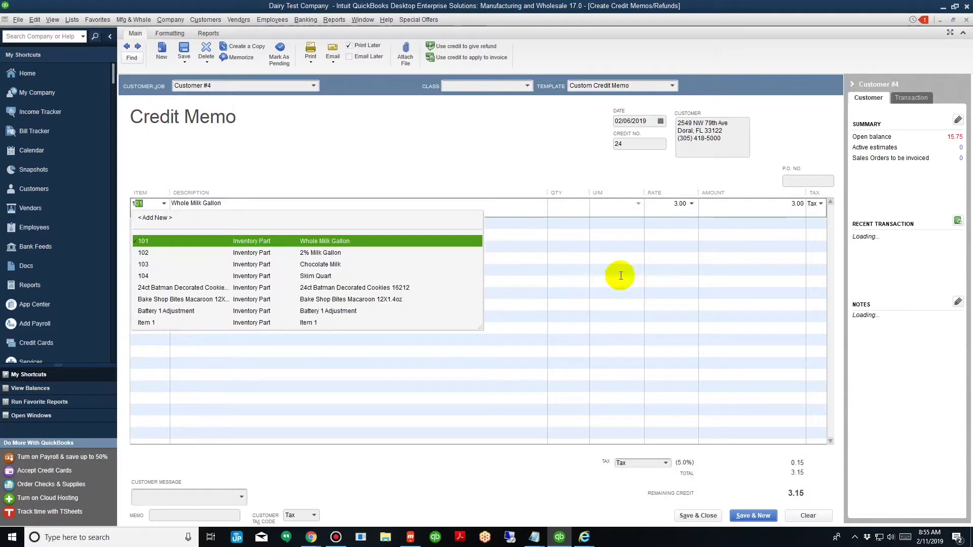
{"action": "left_click", "coordinate": [260, 241]}
{"action": "left_click", "coordinate": [566, 211]}
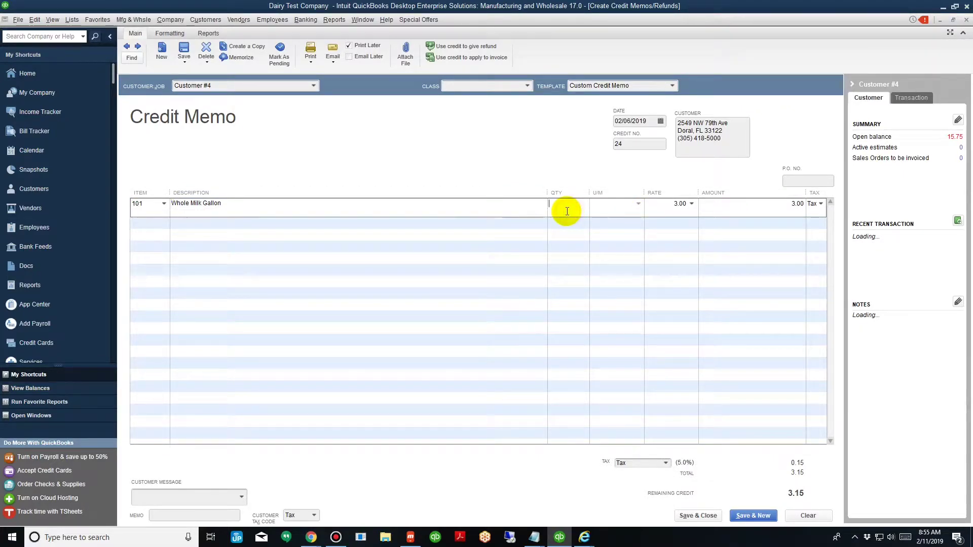
{"action": "type", "text": "1"}
{"action": "left_click", "coordinate": [577, 264]}
{"action": "left_click", "coordinate": [695, 512]}
{"action": "left_click", "coordinate": [282, 210]}
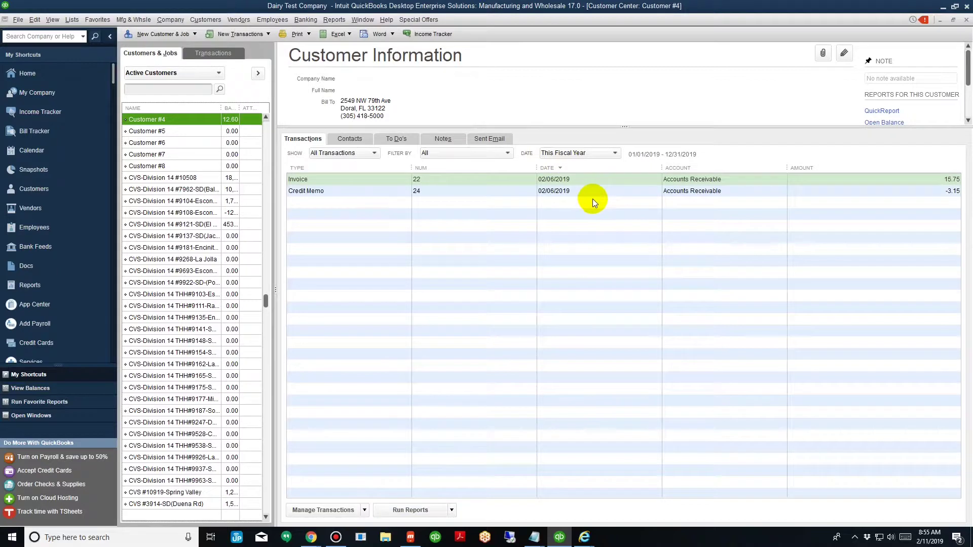
Select Customer #4's credit memo, then search the active customers for the independent distributor and select that customer
{"action": "left_click", "coordinate": [575, 193]}
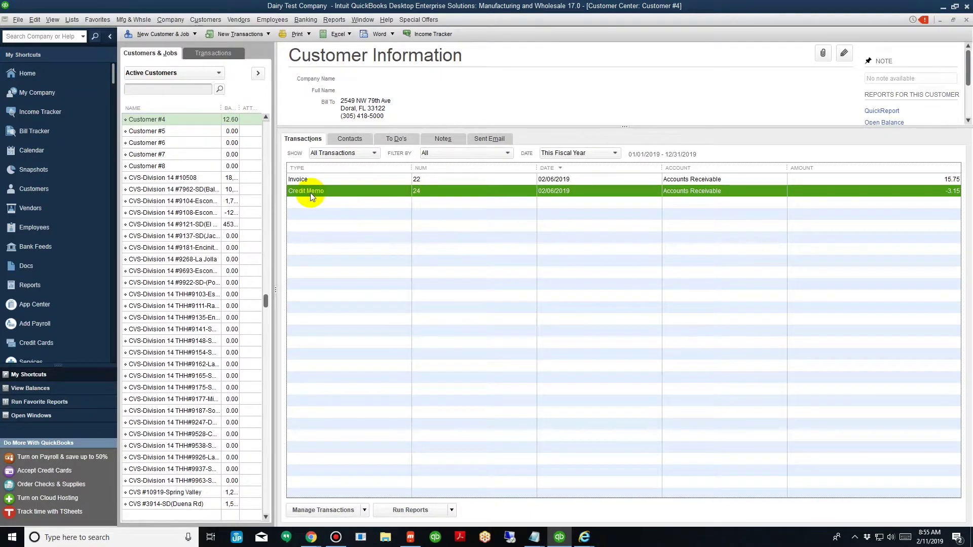
{"action": "left_click", "coordinate": [158, 91]}
{"action": "type", "text": "juan"}
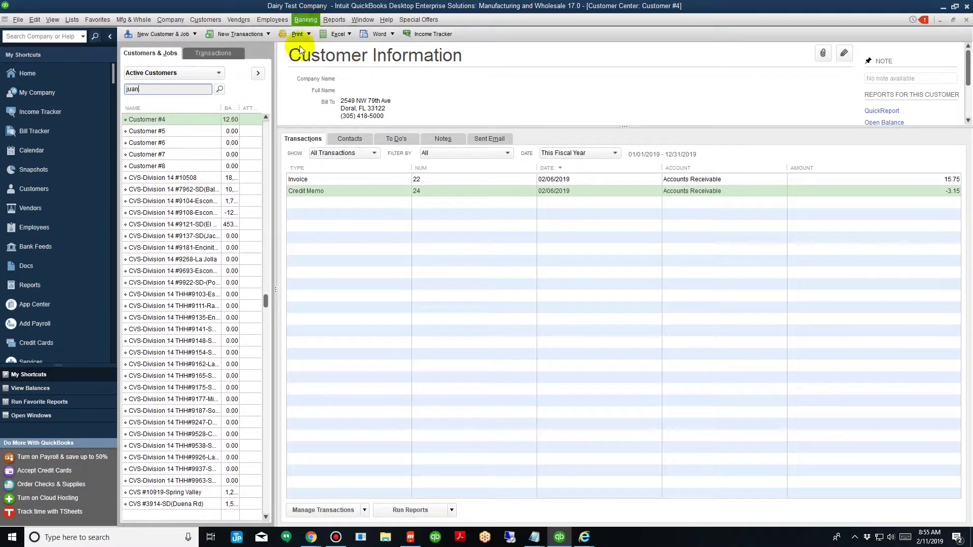
{"action": "left_click", "coordinate": [220, 88]}
{"action": "left_click", "coordinate": [214, 120]}
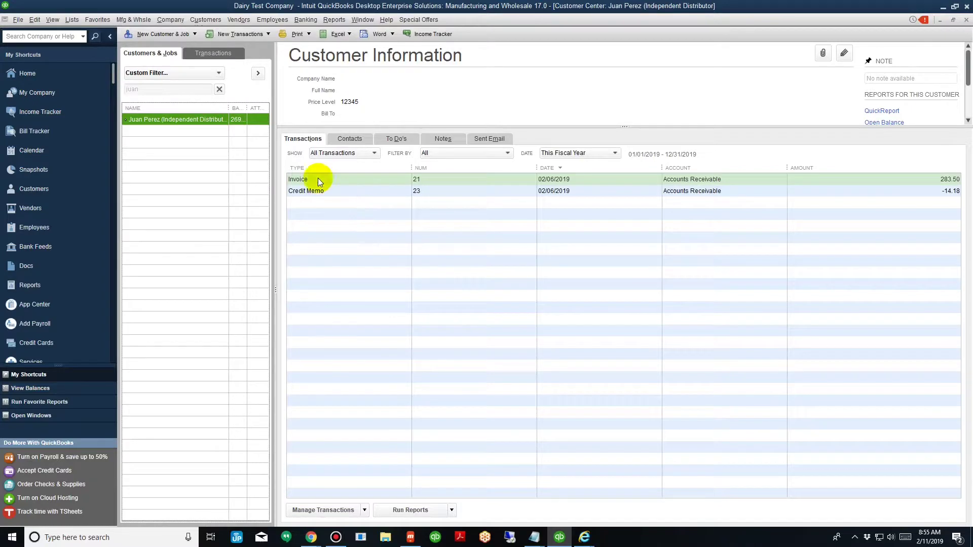
Invoice the distributor for 1 of item 101, using the inactive price level once, then save, close and select the invoice
{"action": "right_click", "coordinate": [221, 121]}
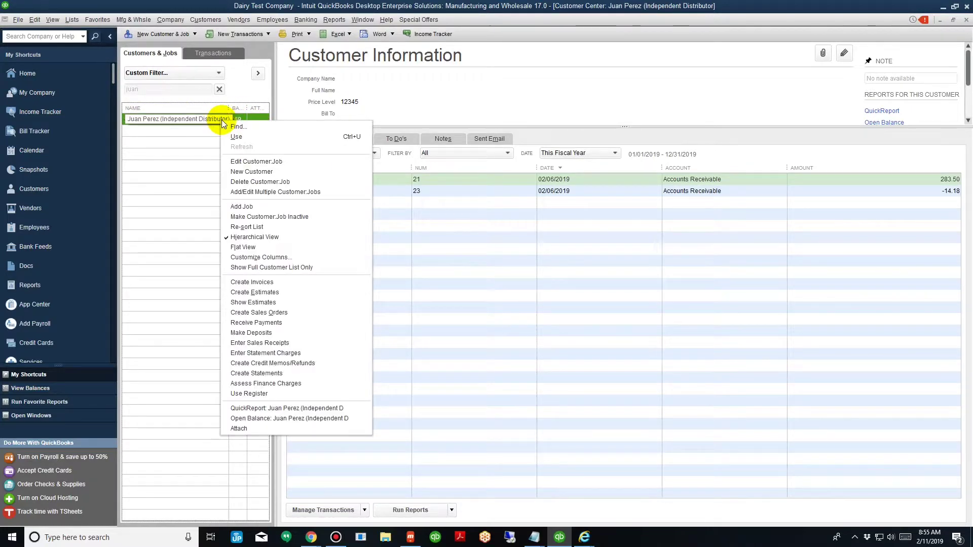
{"action": "left_click", "coordinate": [256, 283]}
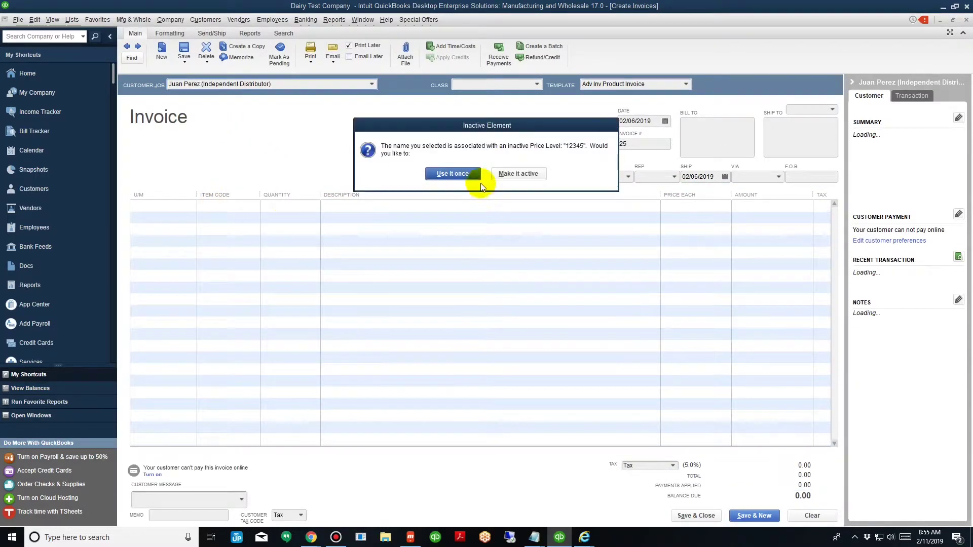
{"action": "left_click", "coordinate": [456, 175]}
{"action": "type", "text": "101"}
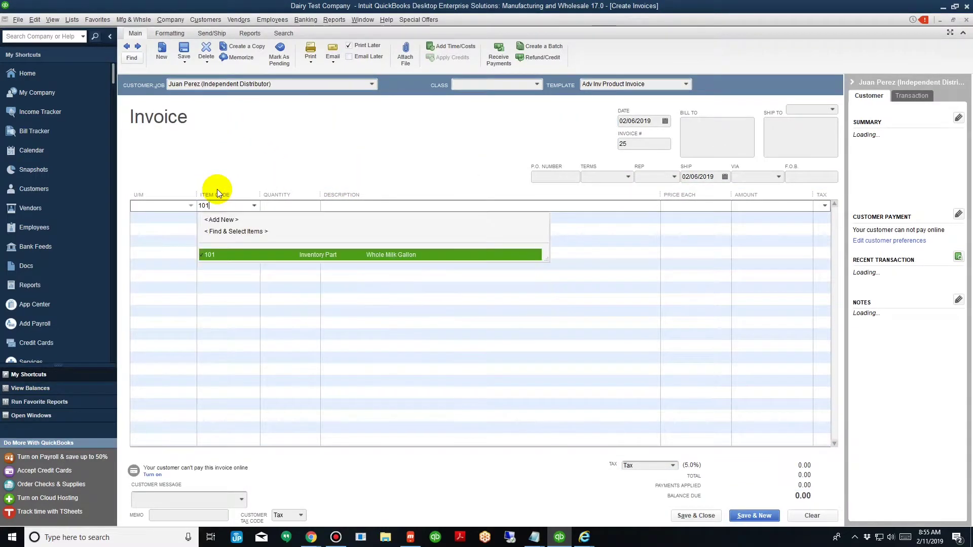
{"action": "left_click", "coordinate": [288, 205]}
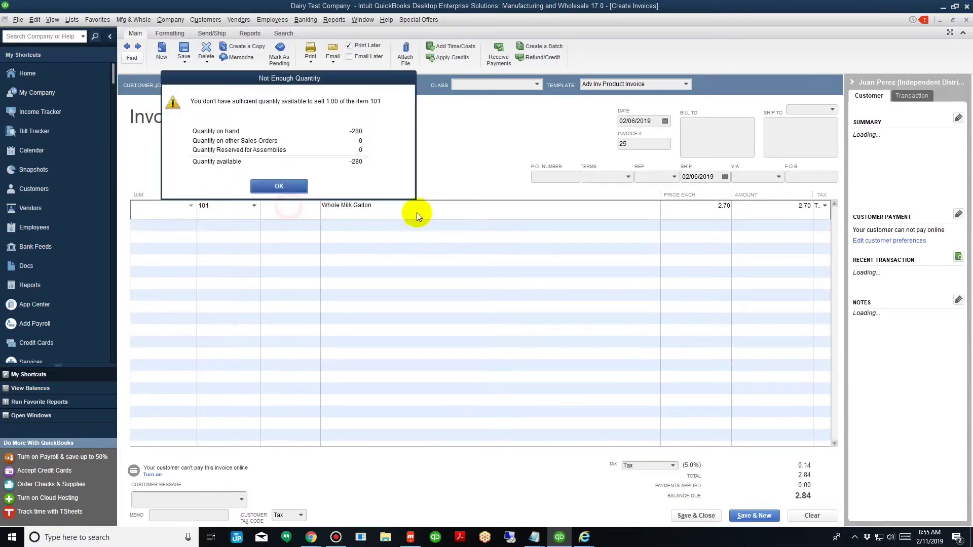
{"action": "left_click", "coordinate": [279, 187]}
{"action": "left_click", "coordinate": [439, 236]}
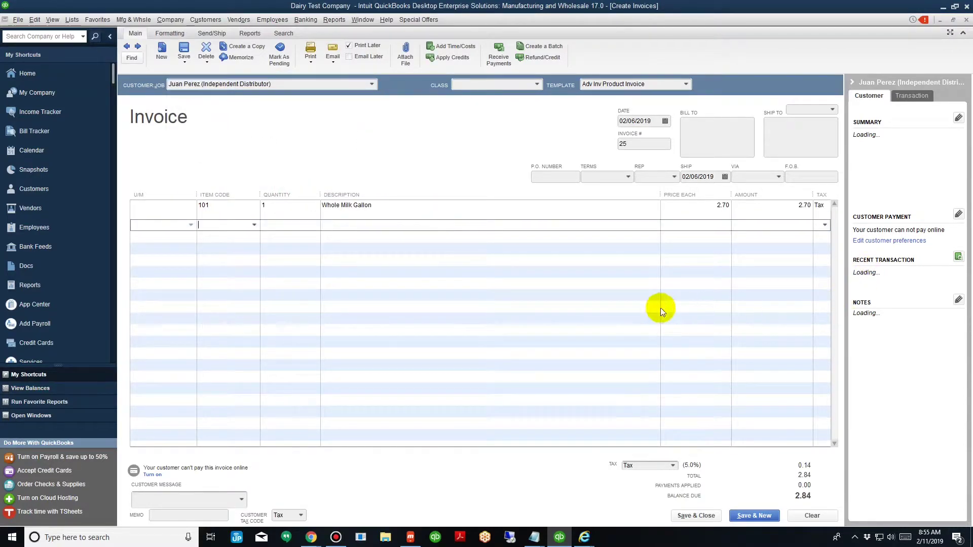
{"action": "left_click", "coordinate": [706, 517]}
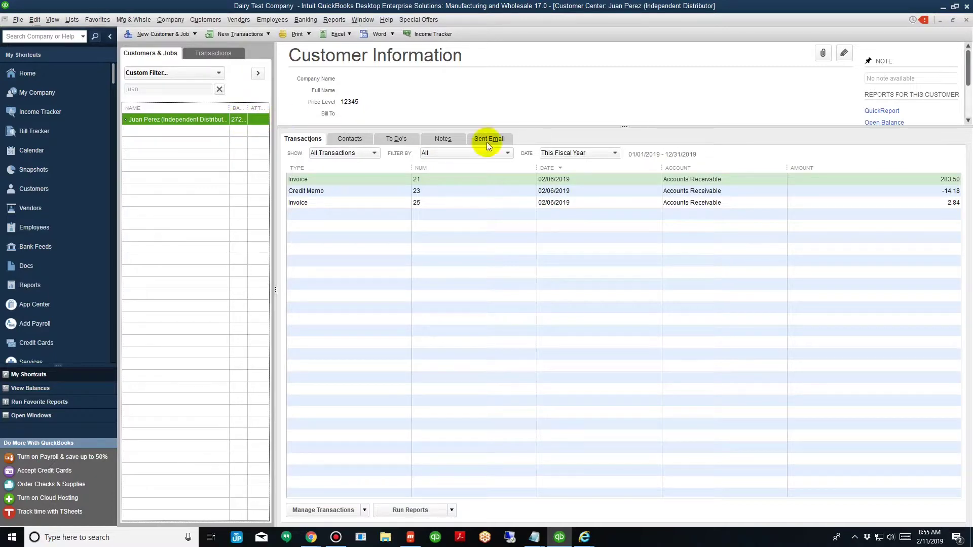
{"action": "left_click", "coordinate": [491, 206]}
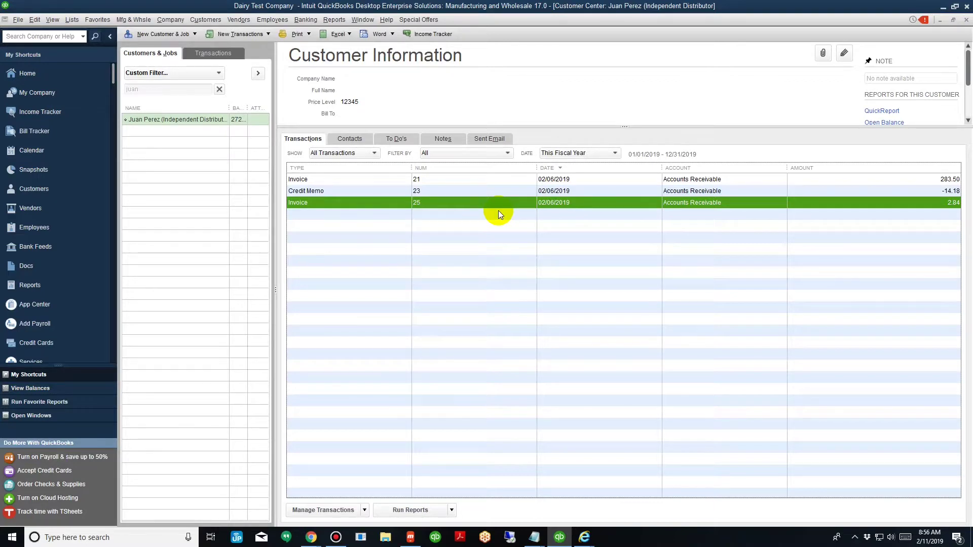
Enter the memo "BULK DISTRIBUTOR" on the distributor's invoice for 100 of item 101, then save and close it, recording the changes
{"action": "left_click", "coordinate": [560, 182]}
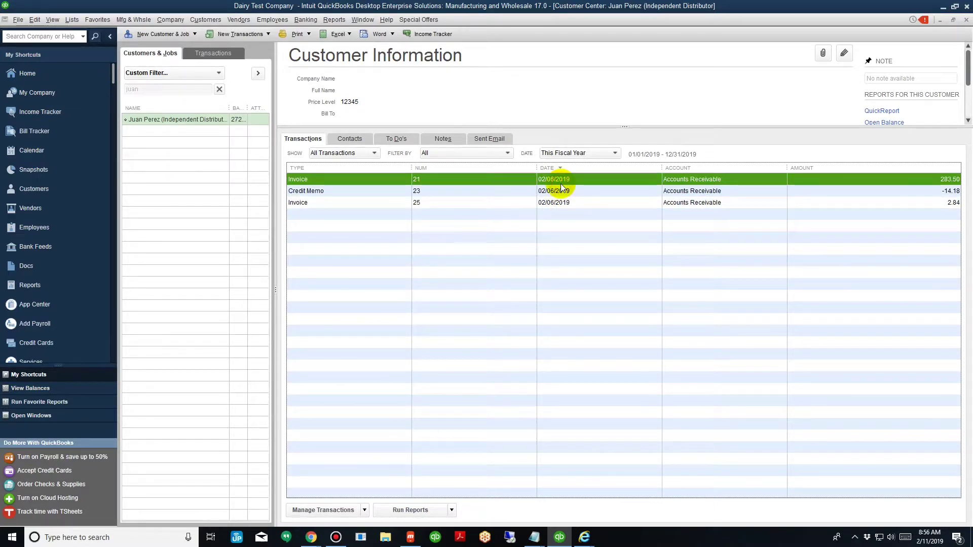
{"action": "double_click", "coordinate": [557, 185]}
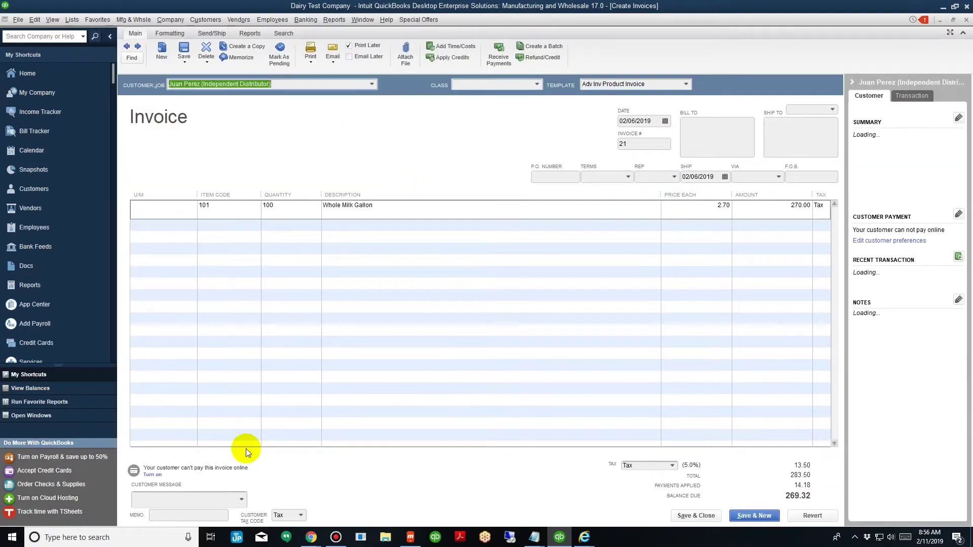
{"action": "left_click", "coordinate": [190, 514]}
{"action": "type", "text": "DISTRIBUUTOR"}
{"action": "key", "text": "BackSpace"}
{"action": "key", "text": "BackSpace"}
{"action": "key", "text": "BackSpace"}
{"action": "key", "text": "BackSpace"}
{"action": "key", "text": "BackSpace"}
{"action": "key", "text": "BackSpace"}
{"action": "key", "text": "BackSpace"}
{"action": "key", "text": "BackSpace"}
{"action": "key", "text": "BackSpace"}
{"action": "key", "text": "BackSpace"}
{"action": "key", "text": "BackSpace"}
{"action": "type", "text": "BULK"}
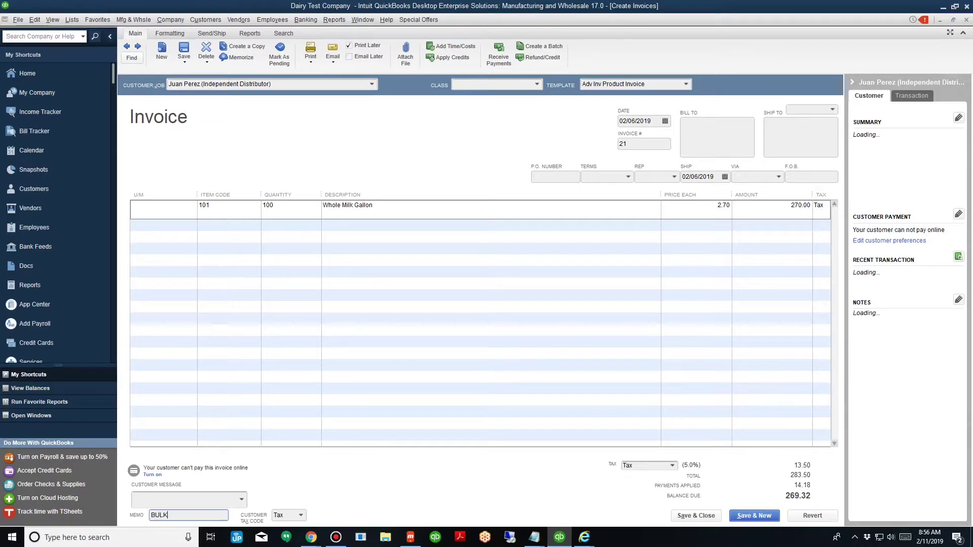
{"action": "type", "text": "?DISTRIBUT"}
{"action": "key", "text": "BackSpace"}
{"action": "key", "text": "BackSpace"}
{"action": "key", "text": "BackSpace"}
{"action": "key", "text": "BackSpace"}
{"action": "type", "text": "ISTRIBU"}
{"action": "key", "text": "BackSpace"}
{"action": "key", "text": "BackSpace"}
{"action": "key", "text": "BackSpace"}
{"action": "type", "text": "BUTOR"}
{"action": "left_click", "coordinate": [702, 515]}
{"action": "left_click", "coordinate": [444, 165]}
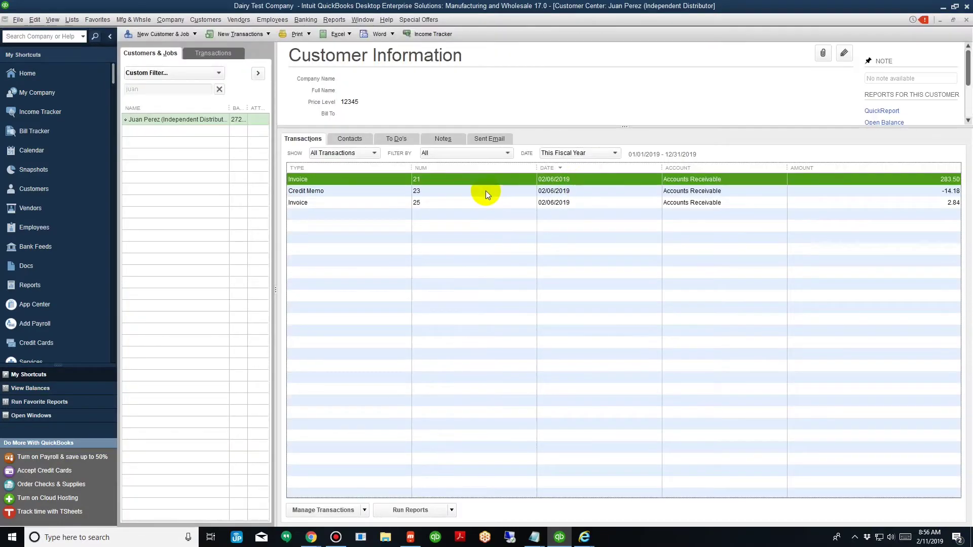
Enter 12345 as the number of the distributor's invoice for 1 of item 101, then close it without recording the change
{"action": "left_click", "coordinate": [483, 193]}
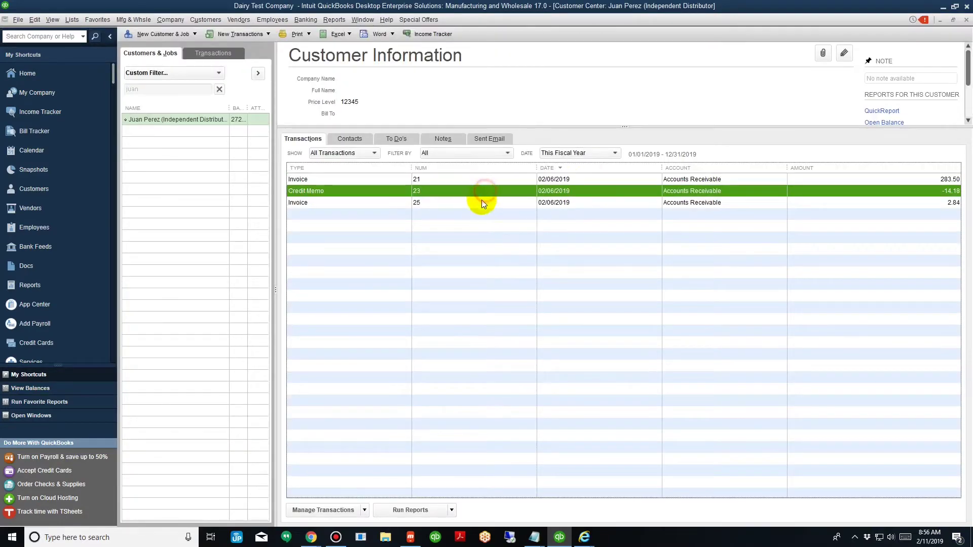
{"action": "left_click", "coordinate": [476, 207]}
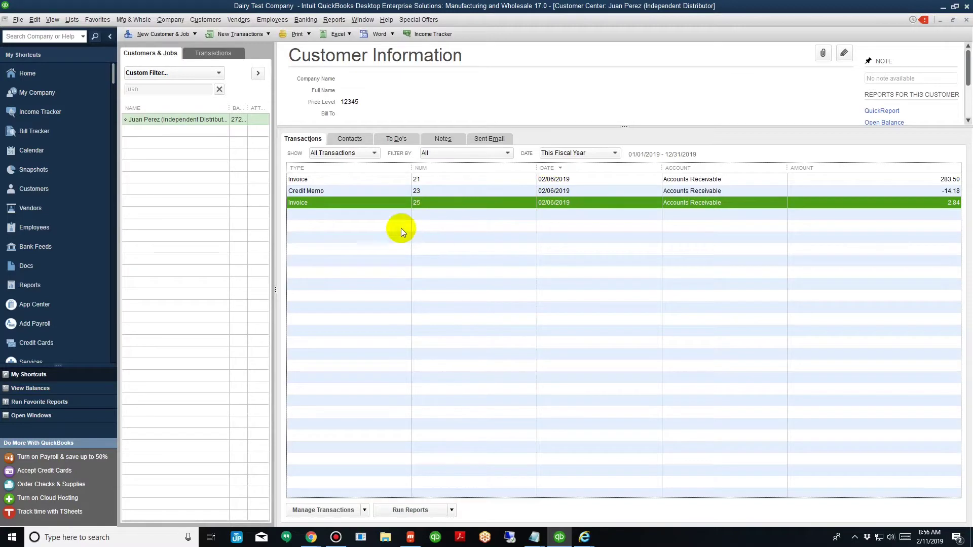
{"action": "double_click", "coordinate": [463, 205]}
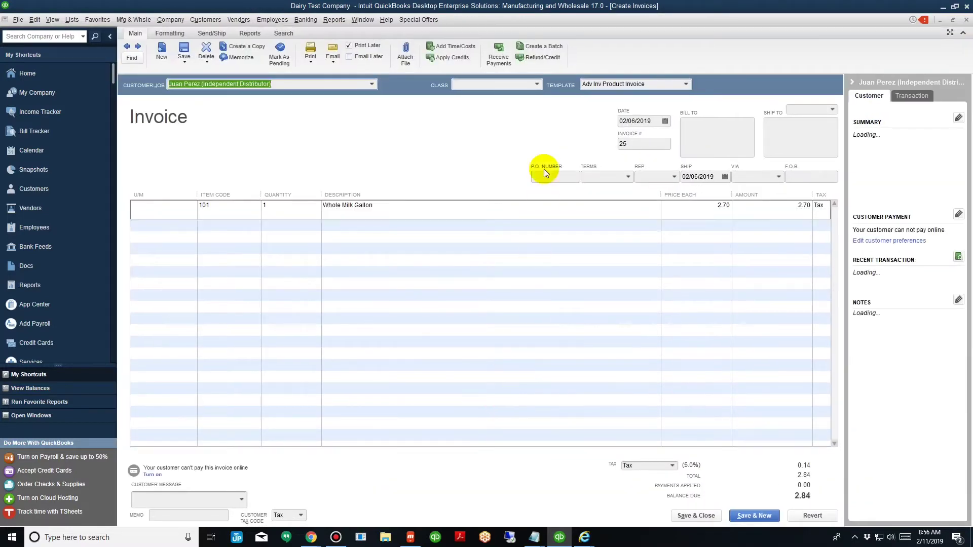
{"action": "left_click", "coordinate": [621, 143]}
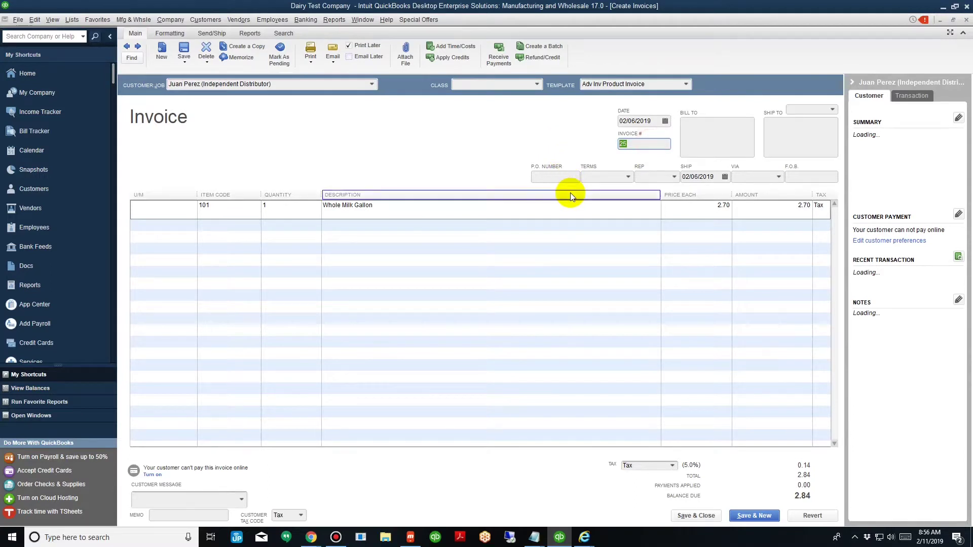
{"action": "left_click", "coordinate": [285, 211]}
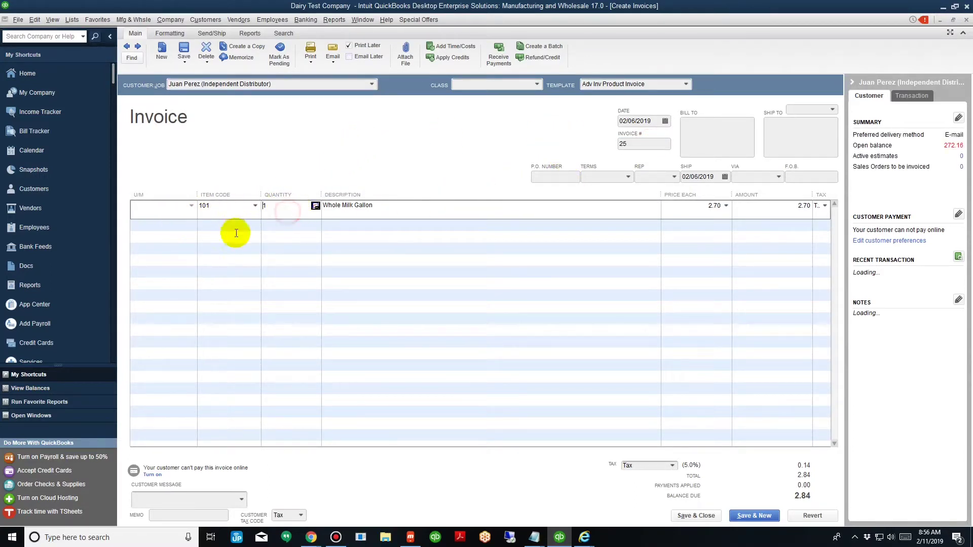
{"action": "left_click", "coordinate": [643, 143]}
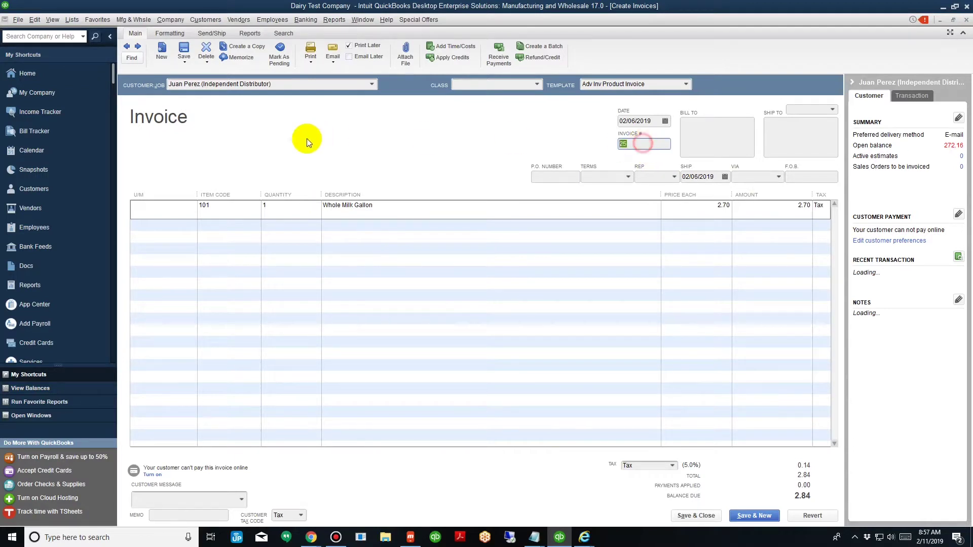
{"action": "type", "text": "12345"}
{"action": "left_click_drag", "start_coordinate": [659, 143], "coordinate": [603, 151]}
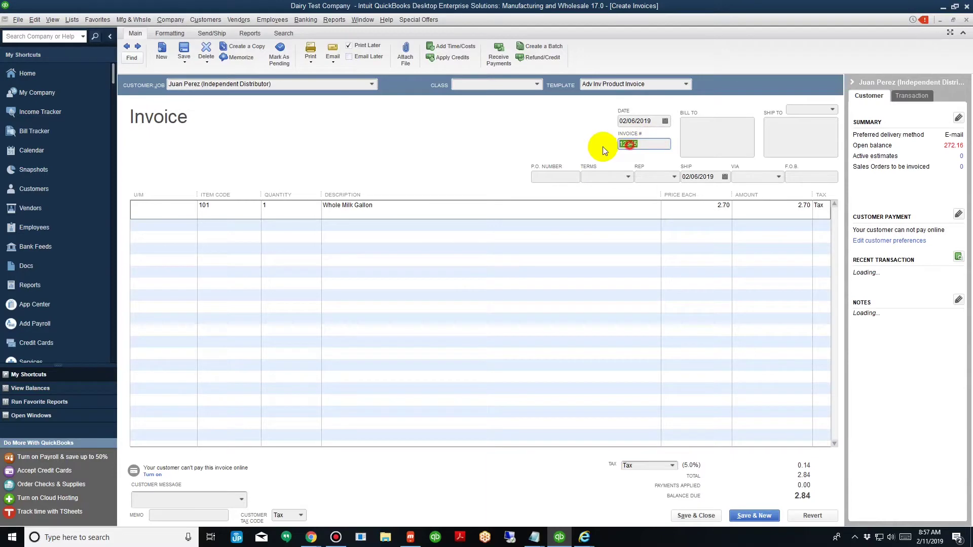
{"action": "left_click", "coordinate": [966, 19]}
{"action": "left_click", "coordinate": [481, 168]}
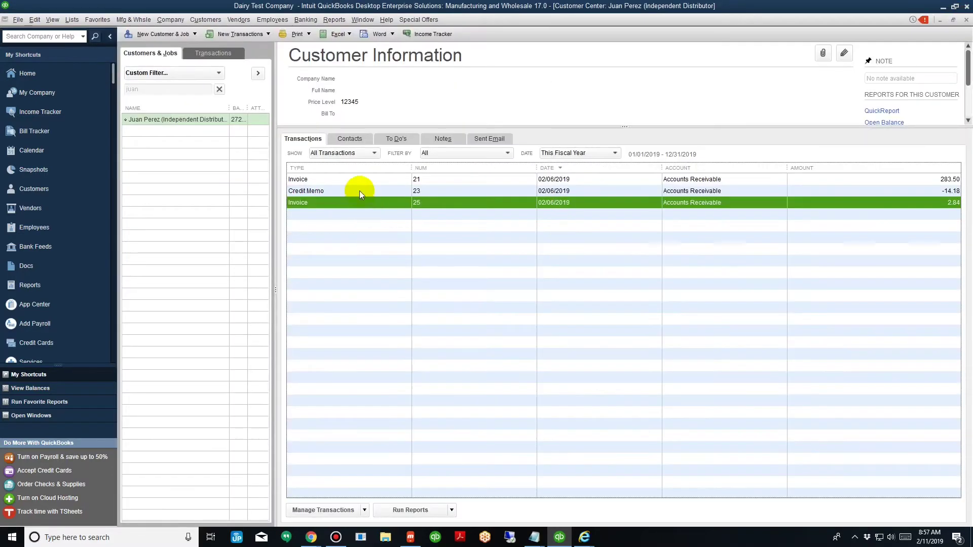
Set the credit number of the distributor's memo for 5 of item 101 to 12345, then save and close it, recording the change
{"action": "left_click", "coordinate": [357, 189]}
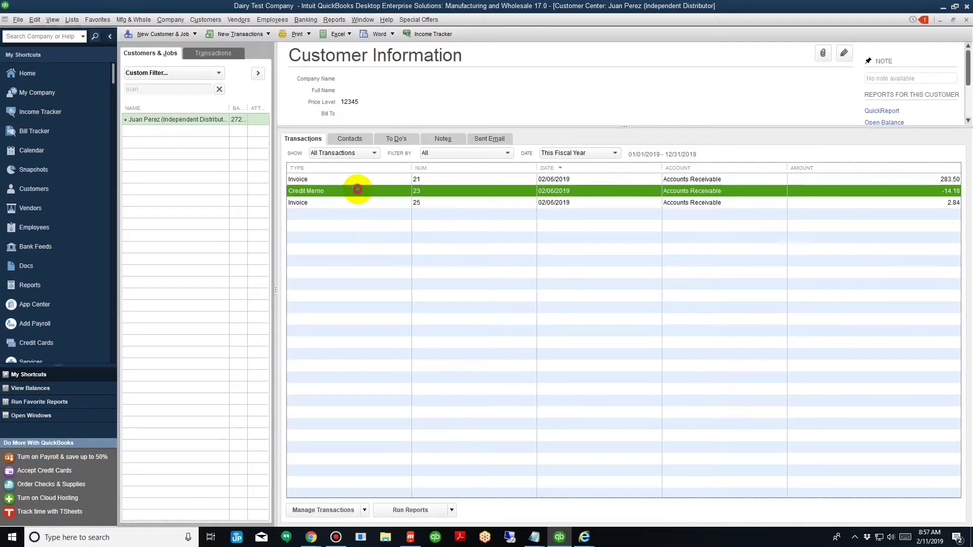
{"action": "double_click", "coordinate": [565, 191]}
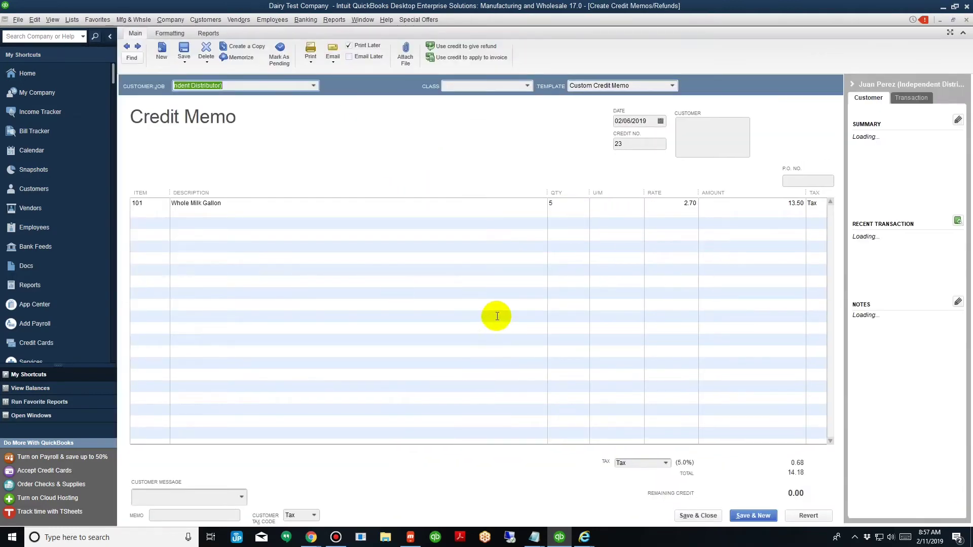
{"action": "left_click", "coordinate": [651, 144]}
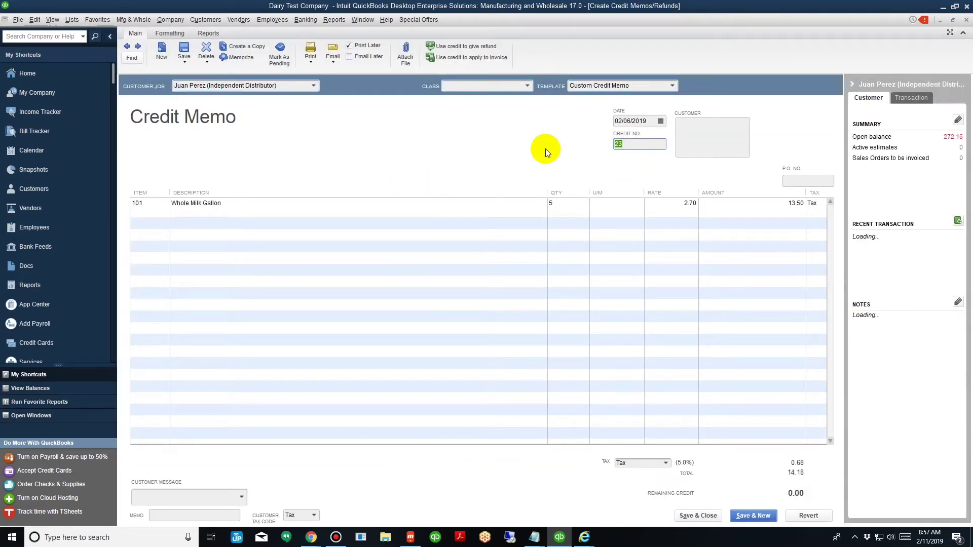
{"action": "type", "text": "12345"}
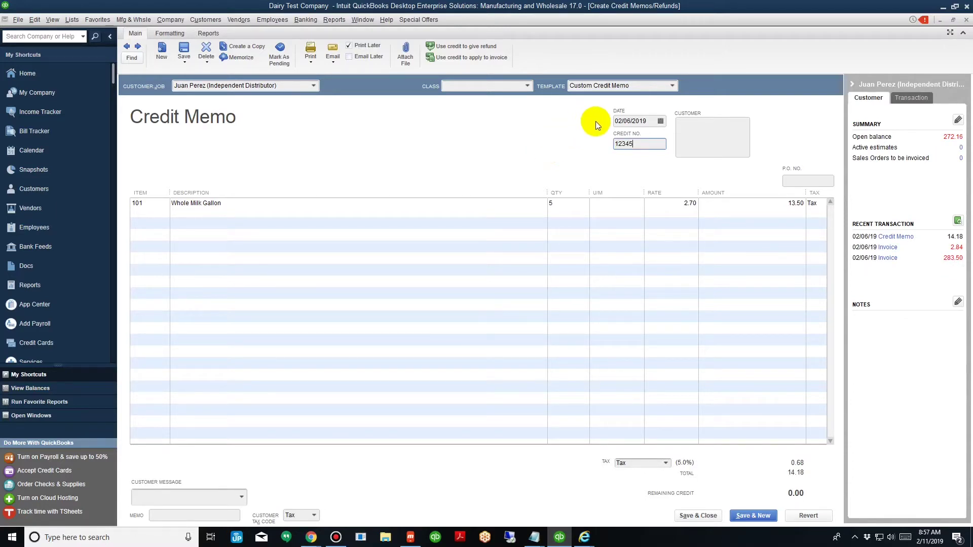
{"action": "left_click_drag", "start_coordinate": [639, 145], "coordinate": [564, 139]}
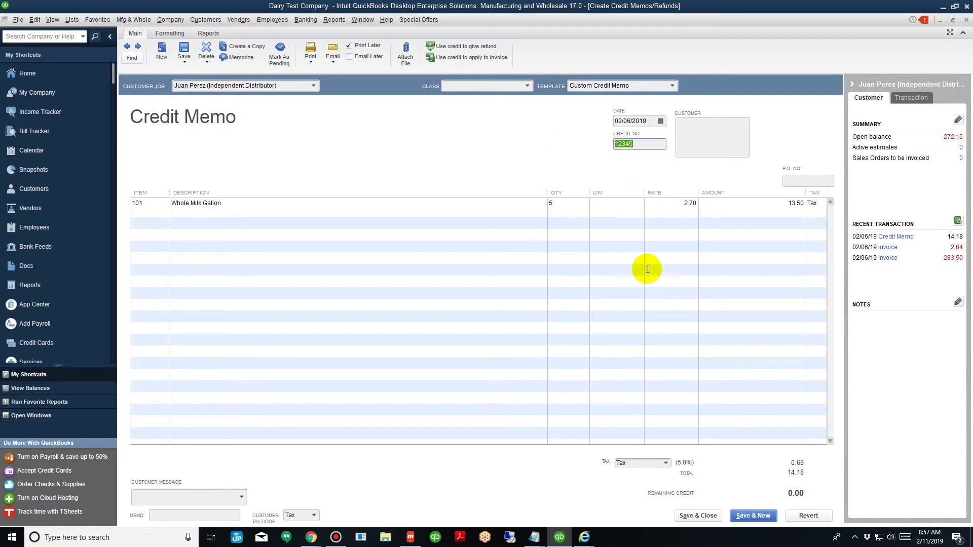
{"action": "left_click", "coordinate": [679, 515]}
{"action": "left_click", "coordinate": [447, 167]}
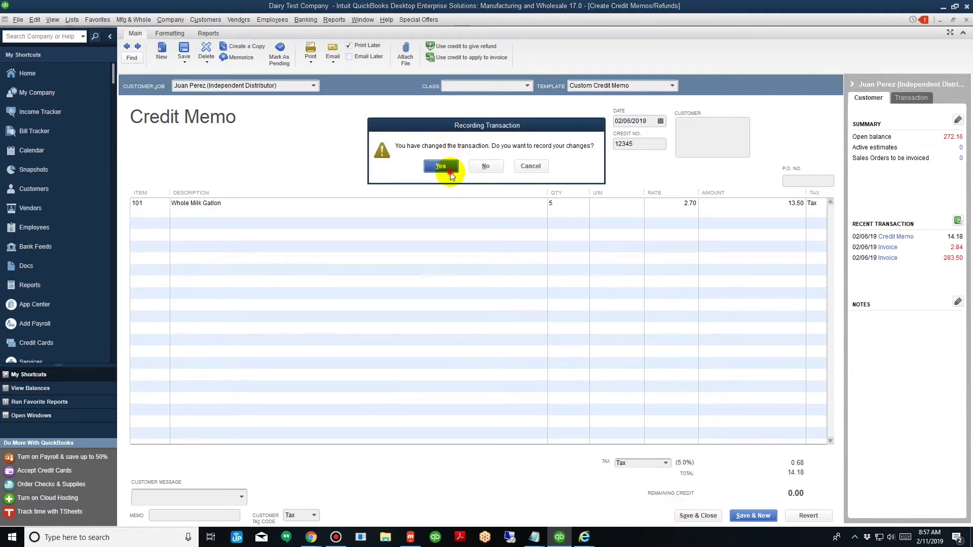